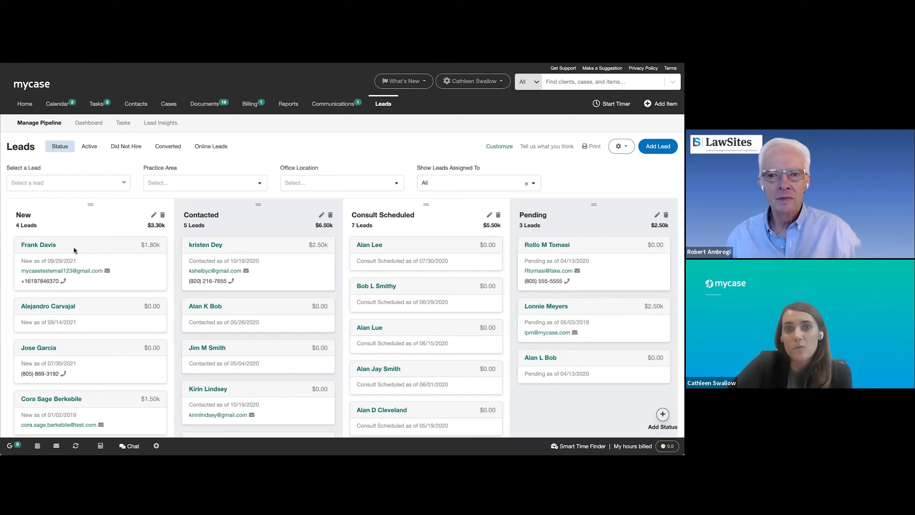
Open the first new lead's Documents sub-tab and bring up the choices for adding a document.
{"action": "left_click", "coordinate": [39, 246]}
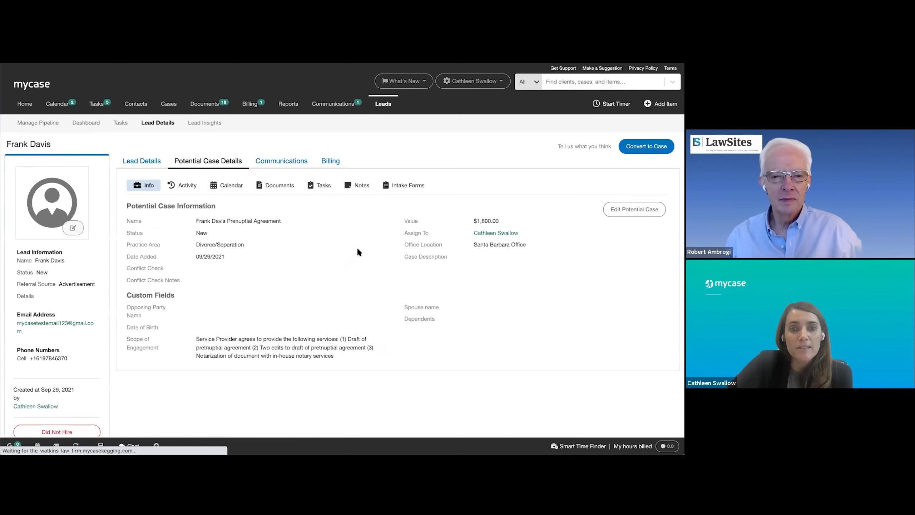
{"action": "left_click", "coordinate": [284, 186]}
{"action": "left_click", "coordinate": [653, 248]}
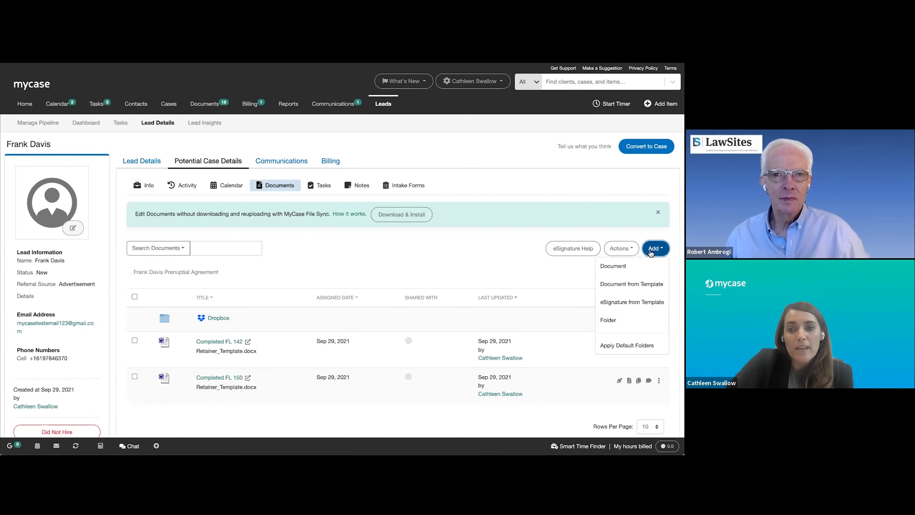
Start an eSignature request from the Revised Retainer Agreement template and save the document.
{"action": "left_click", "coordinate": [632, 303]}
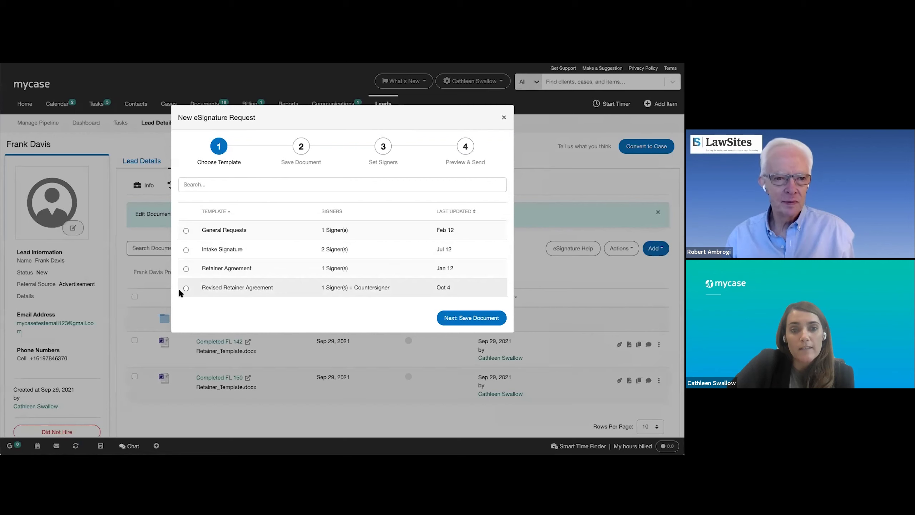
{"action": "left_click", "coordinate": [185, 289]}
{"action": "left_click", "coordinate": [484, 320]}
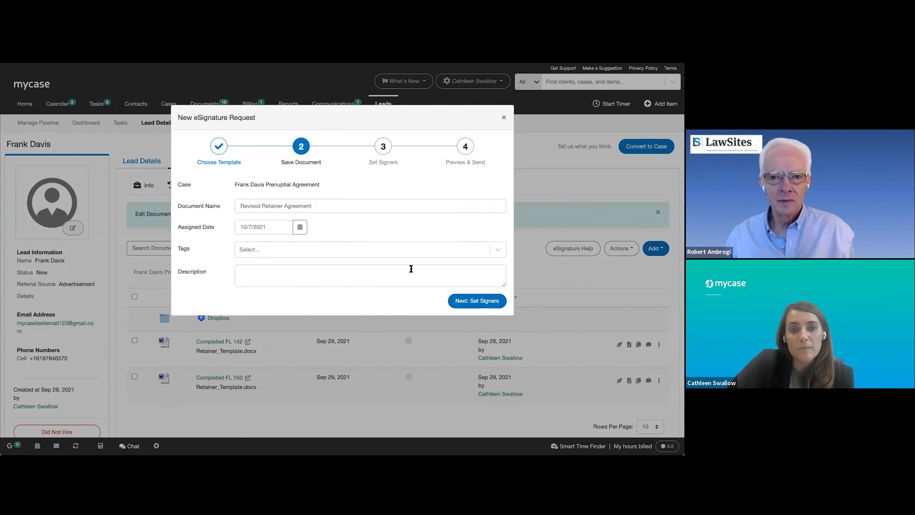
{"action": "left_click", "coordinate": [471, 301]}
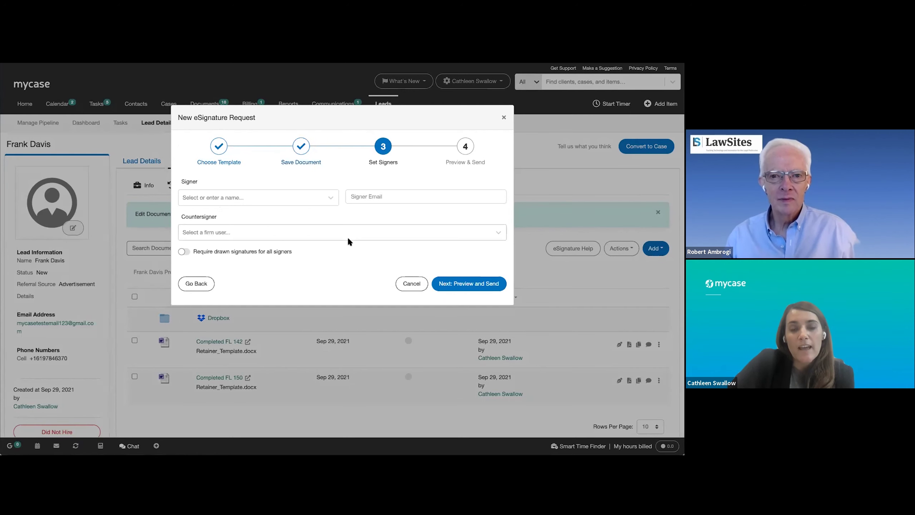
Make the lead the signer and the attorney the countersigner, requiring drawn signatures.
{"action": "left_click", "coordinate": [300, 195]}
{"action": "left_click", "coordinate": [277, 229]}
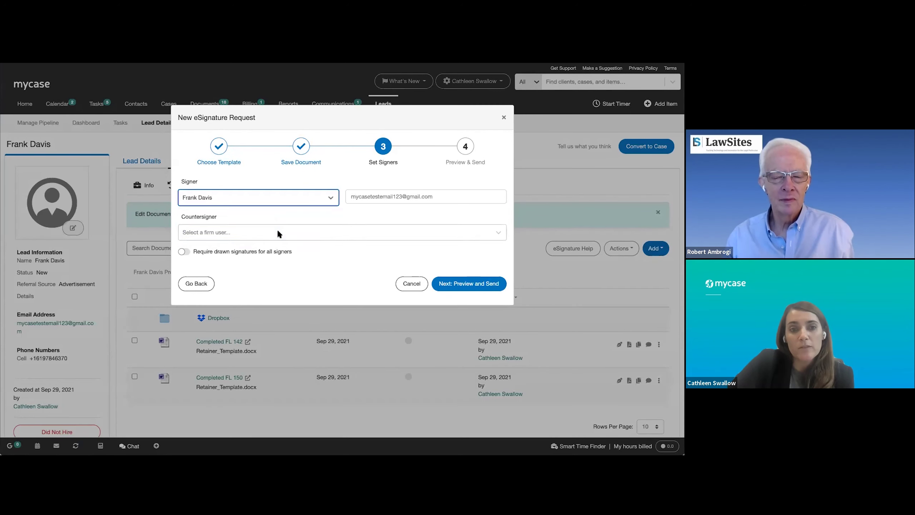
{"action": "left_click", "coordinate": [276, 228]}
{"action": "key", "text": "Escape"}
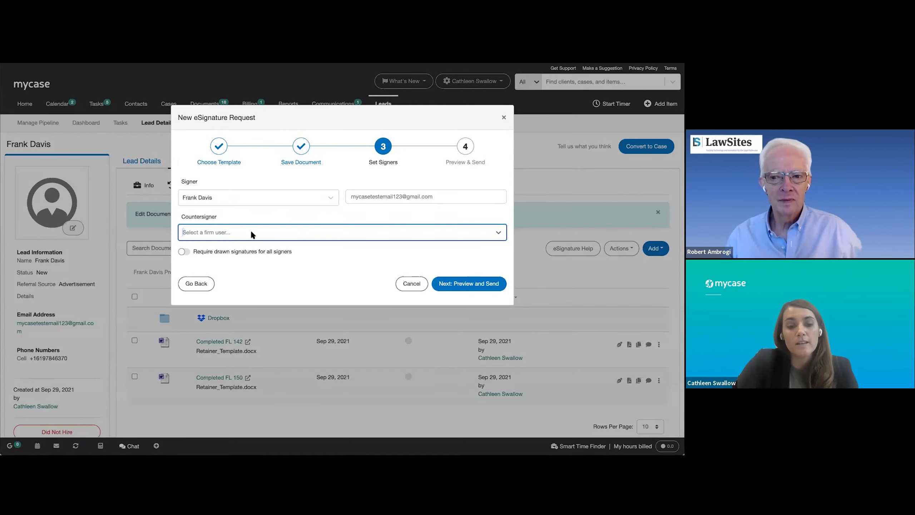
{"action": "type", "text": "cathleen"}
{"action": "left_click", "coordinate": [257, 253]}
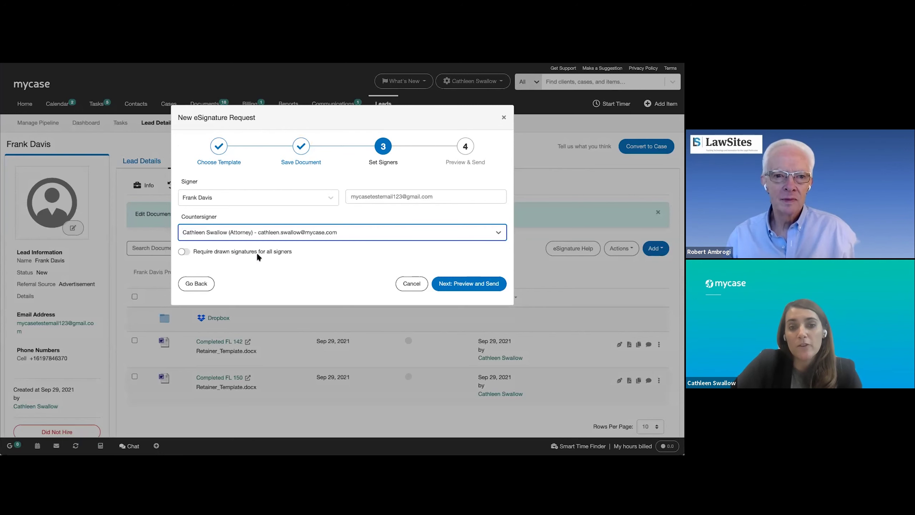
{"action": "left_click", "coordinate": [181, 251]}
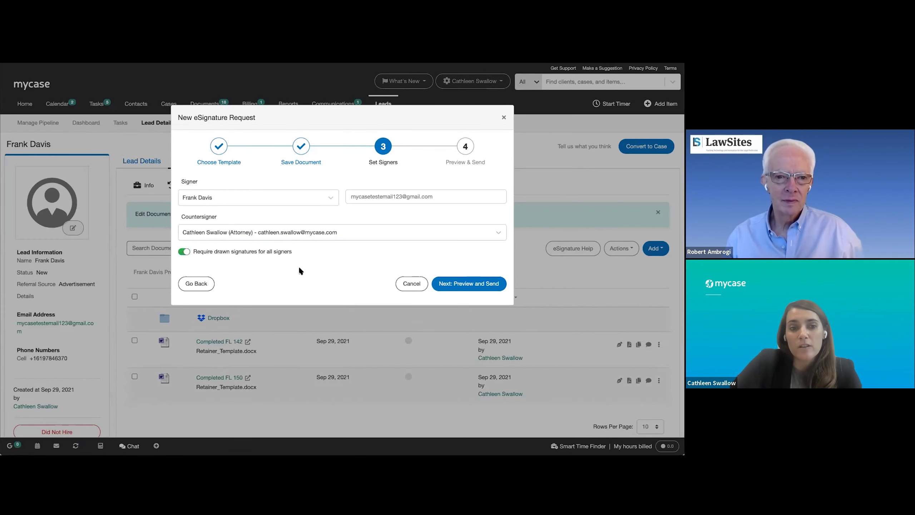
{"action": "left_click", "coordinate": [460, 282]}
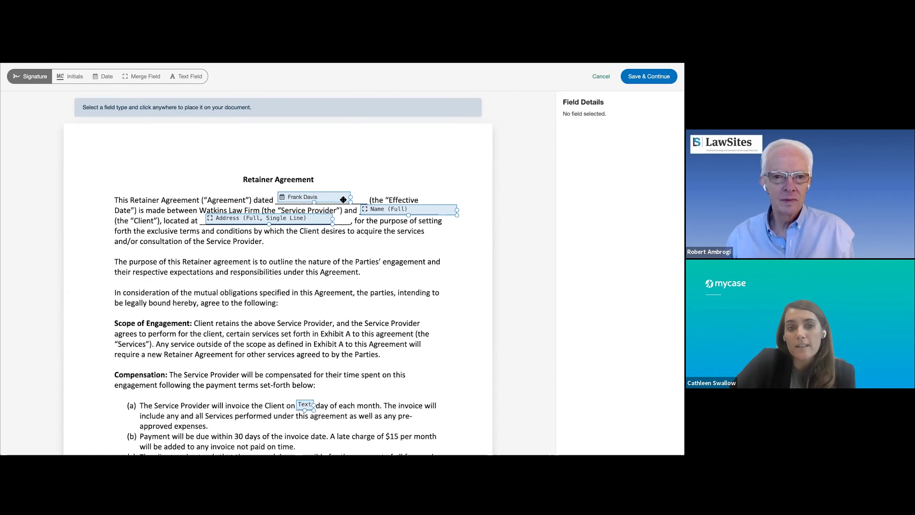
Fill the client Name (Full) merge field from the lead's contact, applied to all merge fields.
{"action": "left_click", "coordinate": [403, 211]}
{"action": "left_click", "coordinate": [599, 230]}
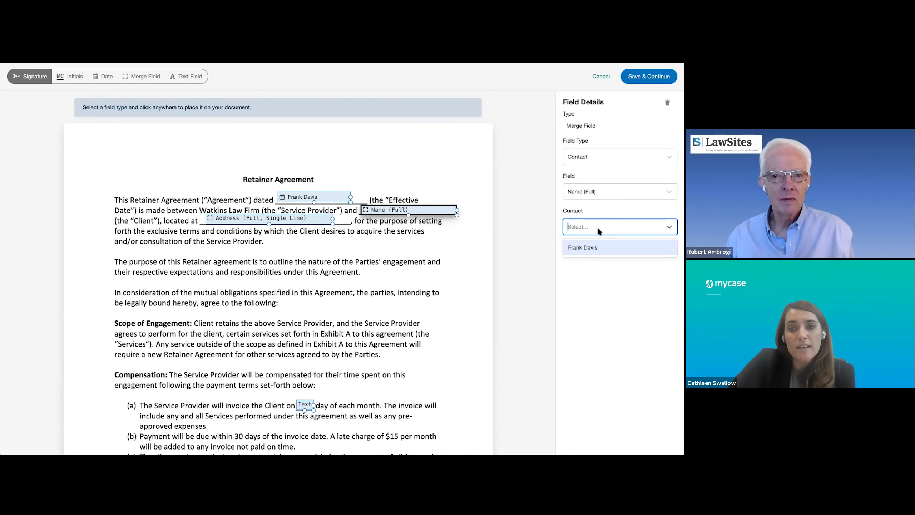
{"action": "left_click", "coordinate": [588, 249]}
{"action": "left_click", "coordinate": [587, 243]}
Enter 15th as the invoice-day text value in Compensation (a).
{"action": "scroll", "coordinate": [335, 268], "scroll_direction": "down", "scroll_amount": 1}
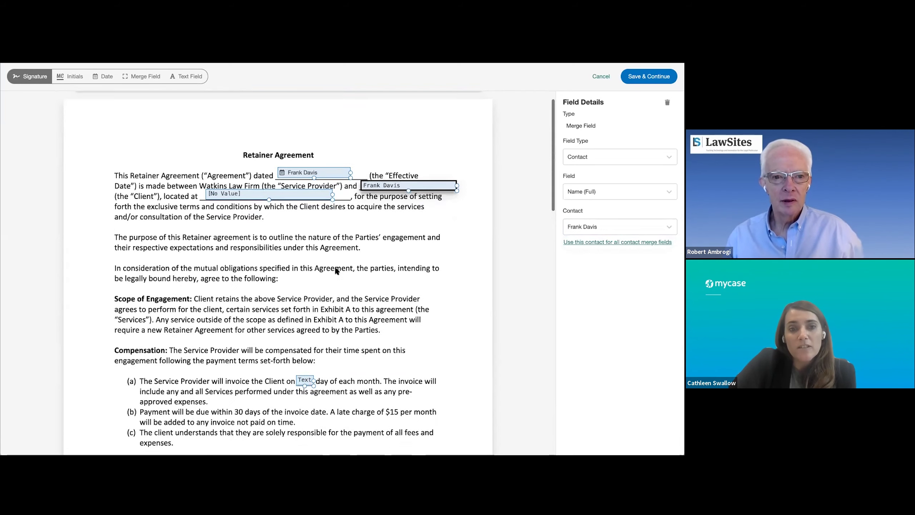
{"action": "scroll", "coordinate": [335, 270], "scroll_direction": "down", "scroll_amount": 2}
{"action": "left_click", "coordinate": [300, 287]}
{"action": "left_click", "coordinate": [589, 193]}
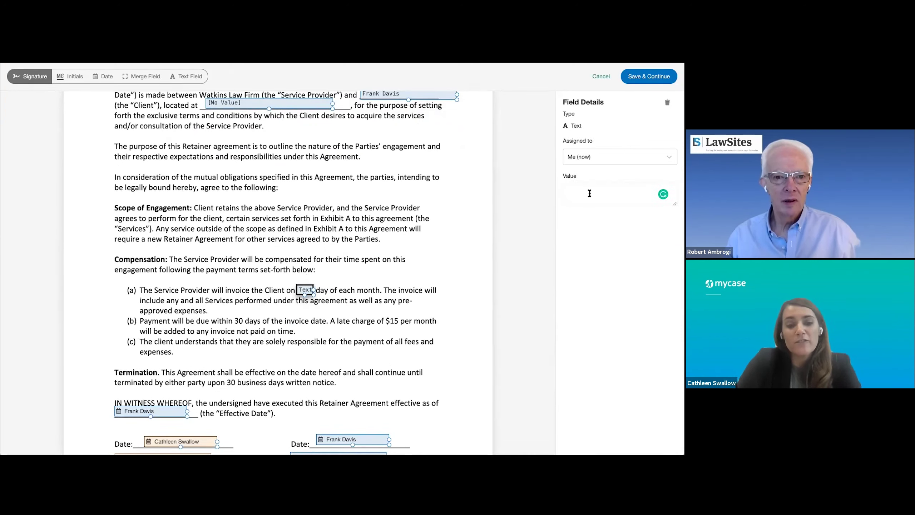
{"action": "type", "text": "15th"}
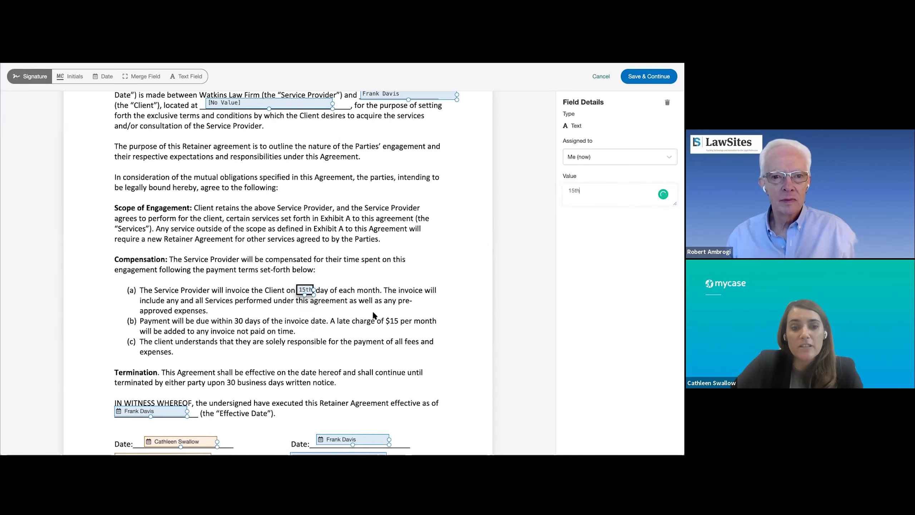
{"action": "scroll", "coordinate": [373, 313], "scroll_direction": "down", "scroll_amount": 3}
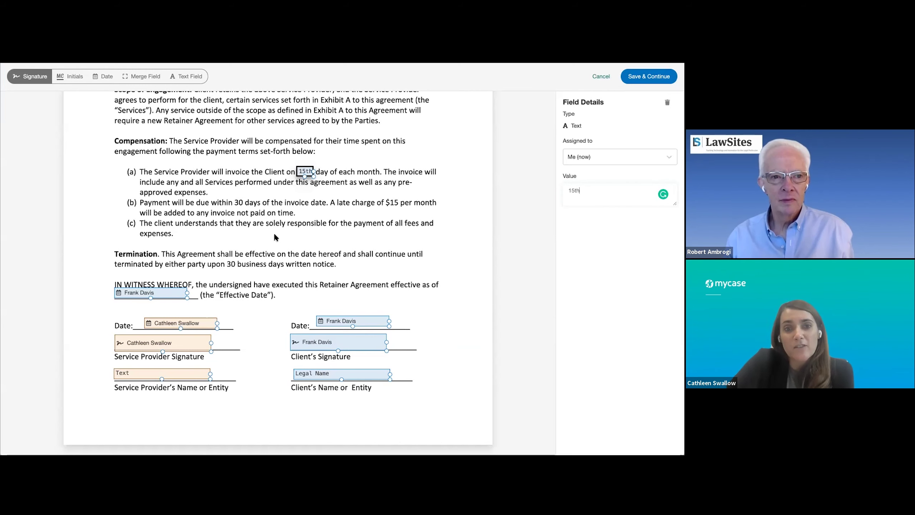
{"action": "scroll", "coordinate": [275, 237], "scroll_direction": "up", "scroll_amount": 3}
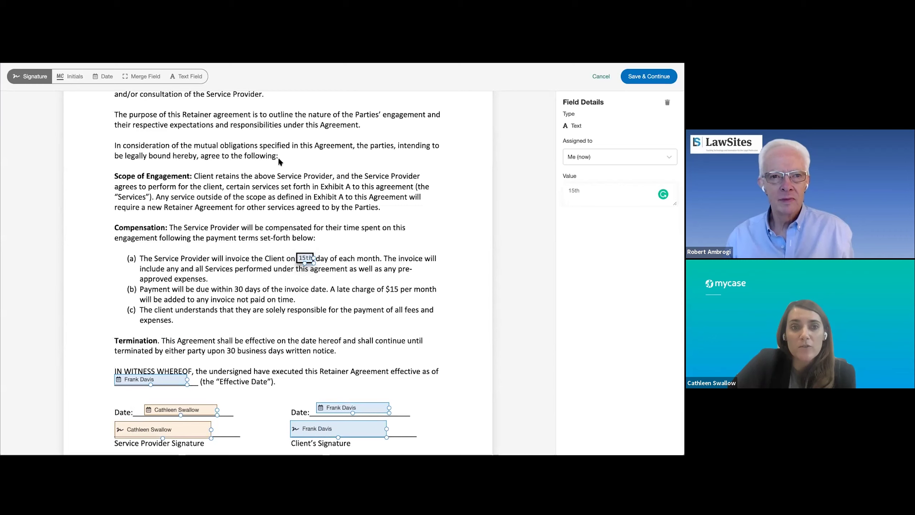
{"action": "scroll", "coordinate": [278, 161], "scroll_direction": "up", "scroll_amount": 3}
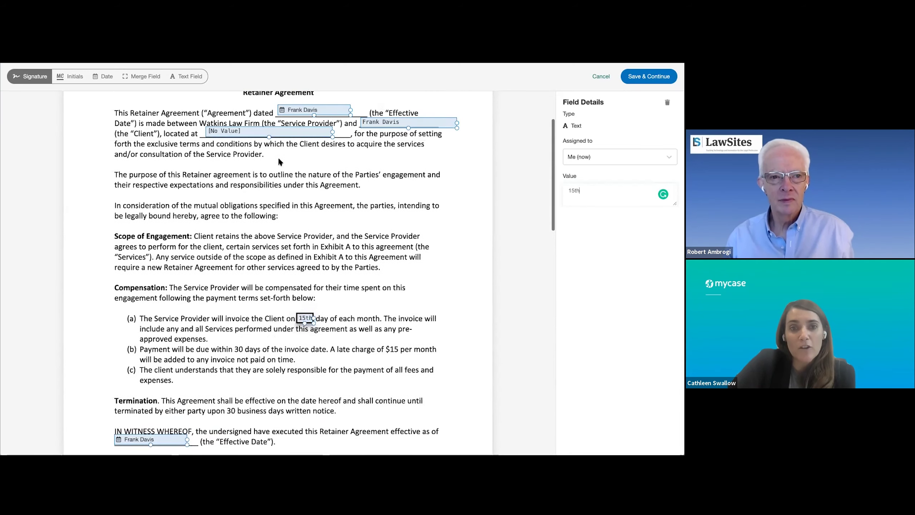
{"action": "scroll", "coordinate": [278, 161], "scroll_direction": "up", "scroll_amount": 1}
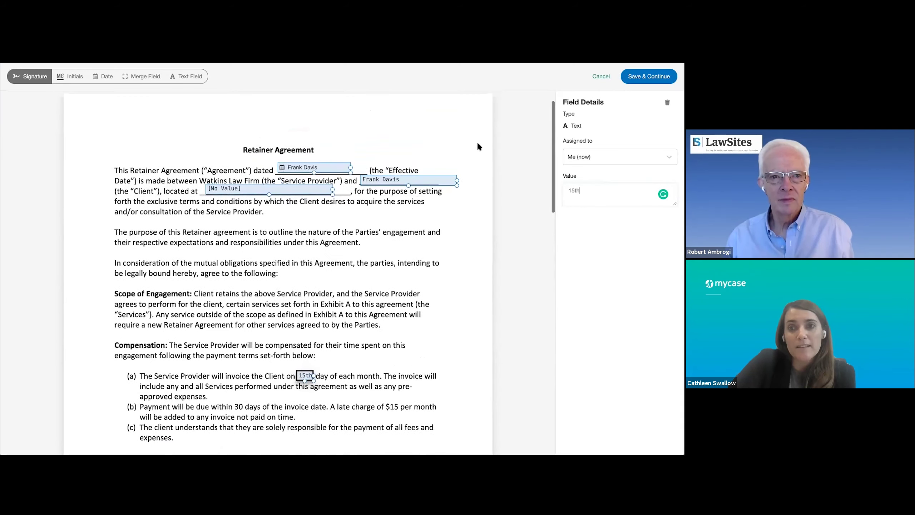
Save the field layout and send the request, leaving the agreement Pending 1 of 1 Signature(s).
{"action": "left_click", "coordinate": [661, 77]}
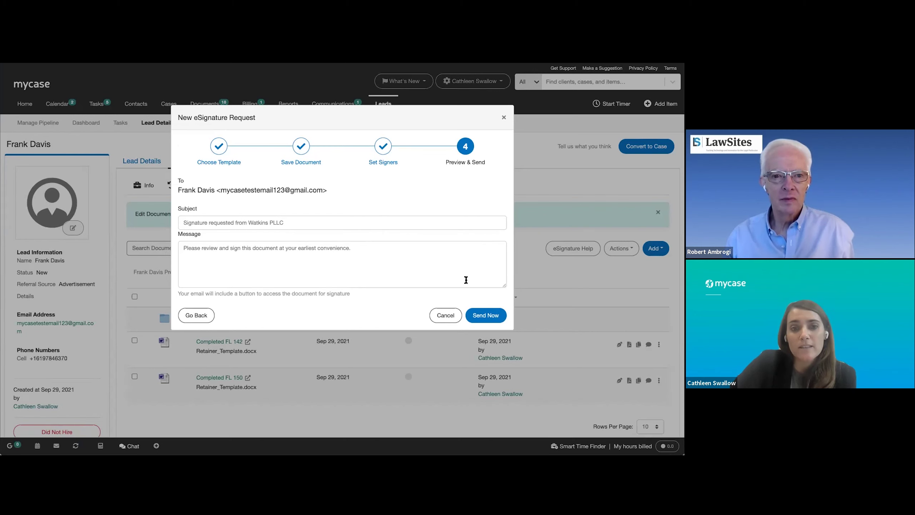
{"action": "left_click", "coordinate": [493, 314]}
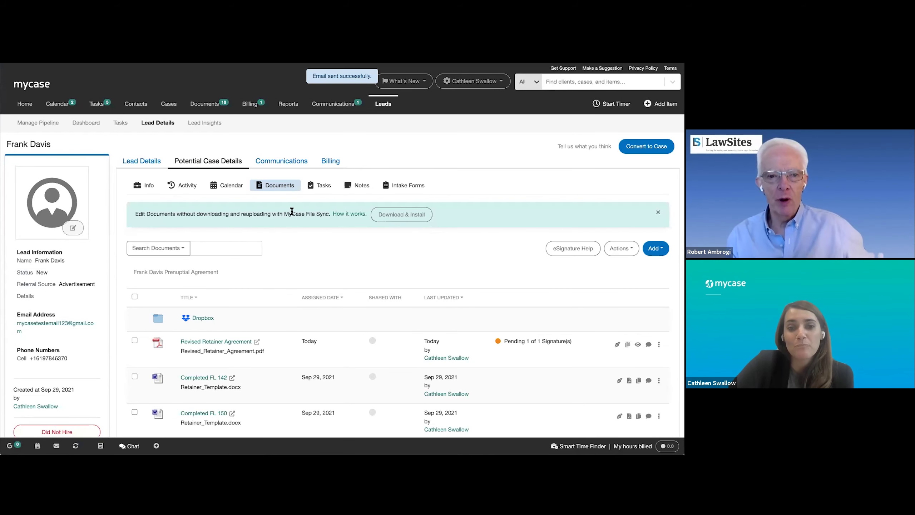
{"action": "scroll", "coordinate": [378, 319], "scroll_direction": "down", "scroll_amount": 1}
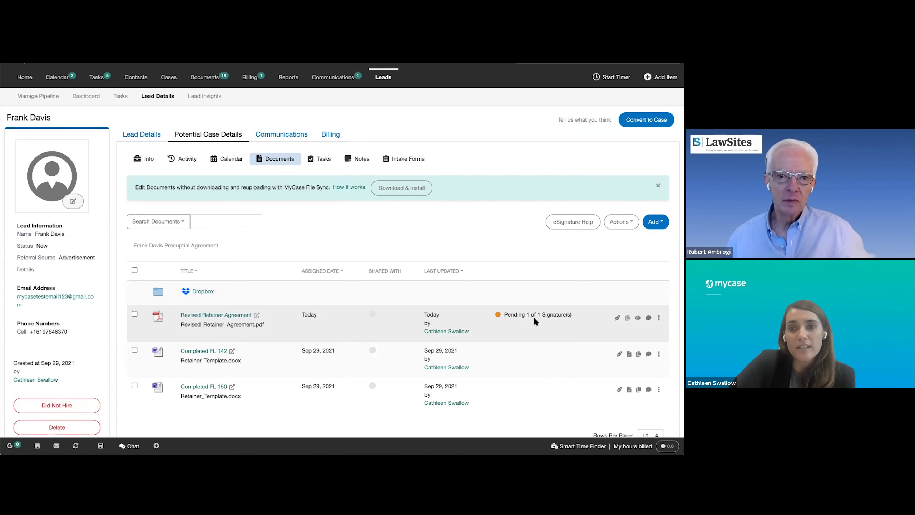
{"action": "scroll", "coordinate": [533, 316], "scroll_direction": "down", "scroll_amount": 1}
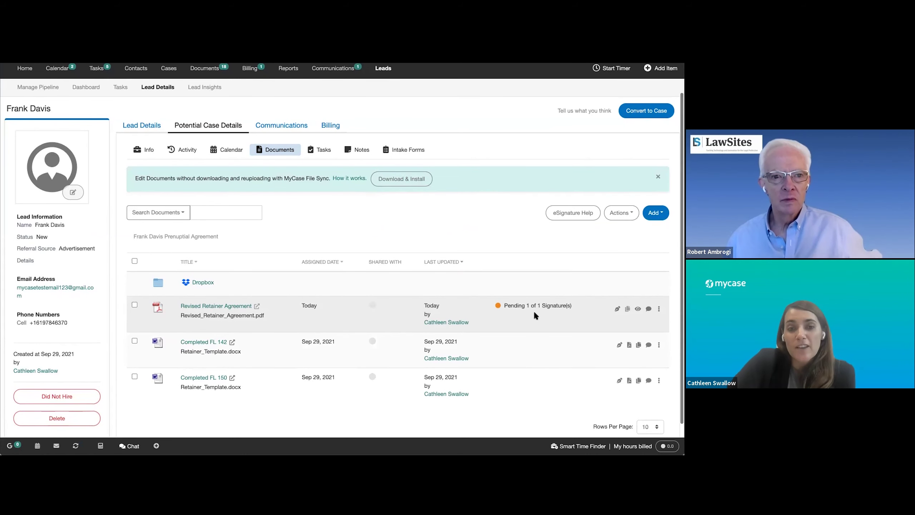
{"action": "mouse_move", "coordinate": [530, 302]}
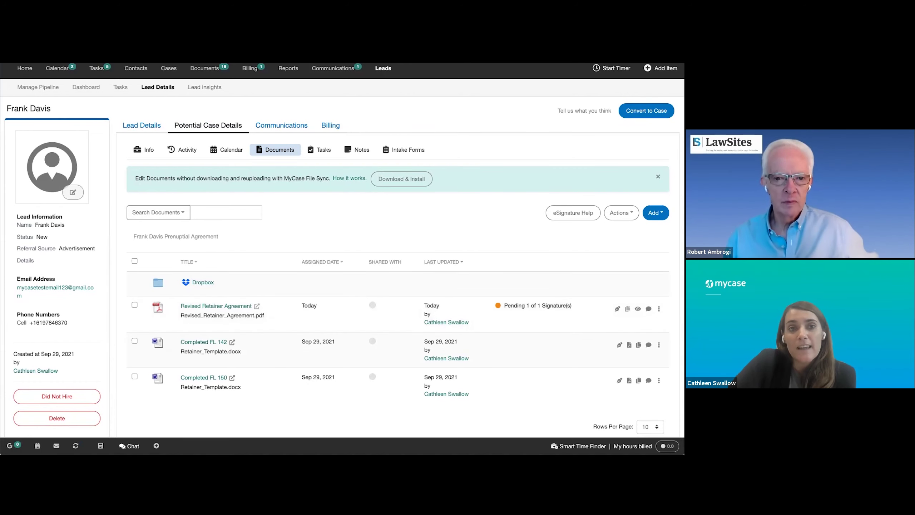
Show the received signing request email in Gmail, then return to the lead's MyCase documents.
{"action": "key", "text": "alt+Tab"}
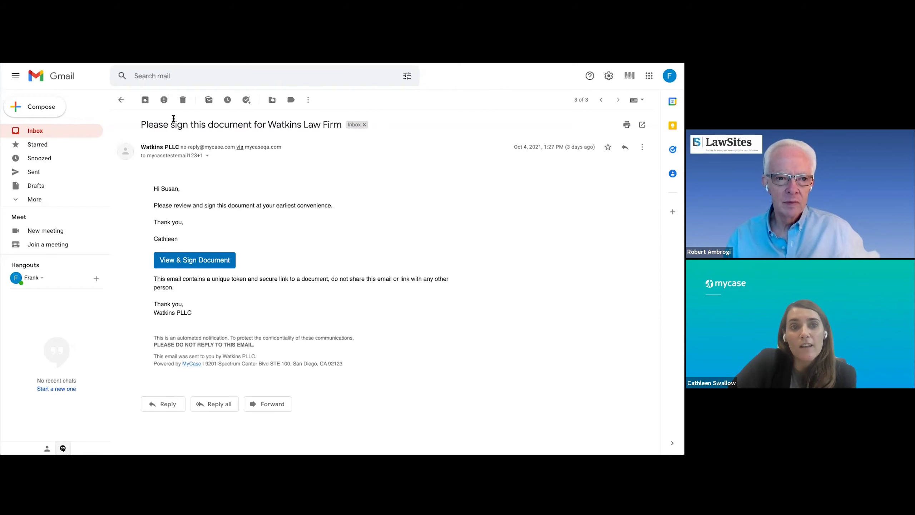
{"action": "key", "text": "alt+Tab"}
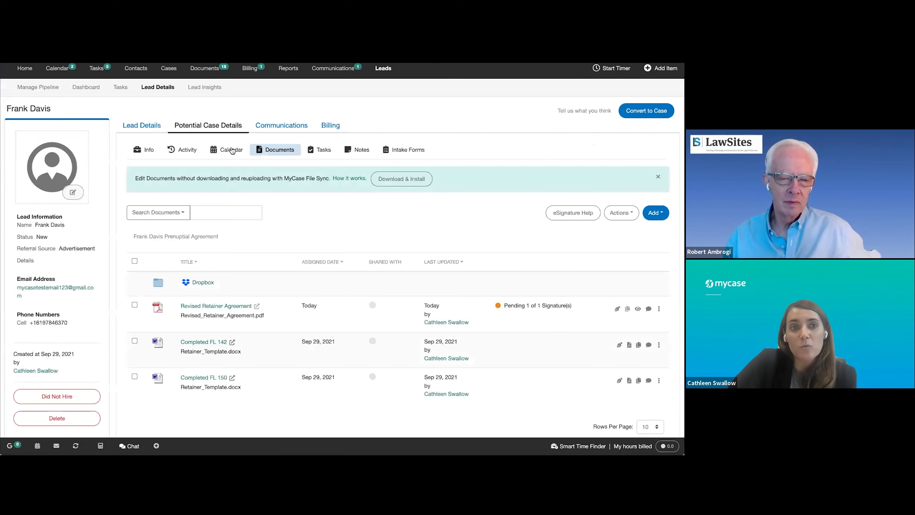
Convert the lead into a Divorce/Separation Prenuptial Agreement case, choosing a billing method.
{"action": "left_click", "coordinate": [651, 113]}
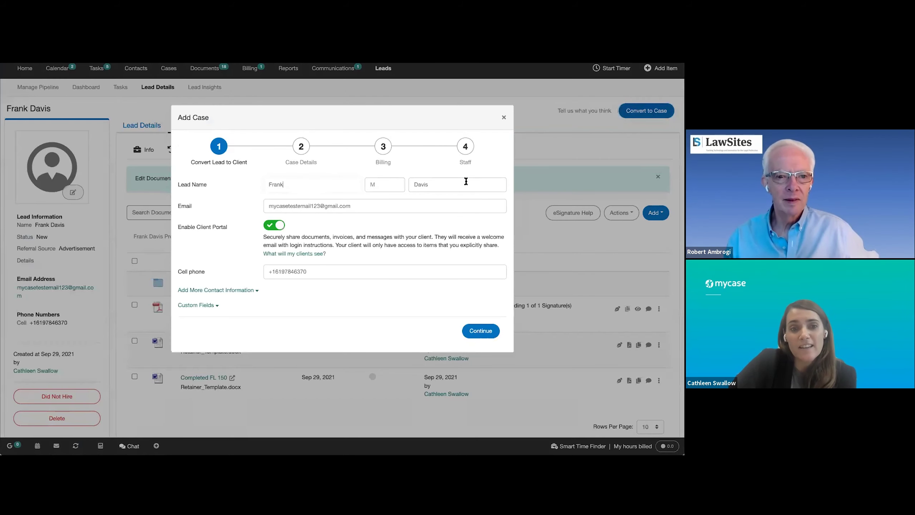
{"action": "left_click", "coordinate": [479, 328]}
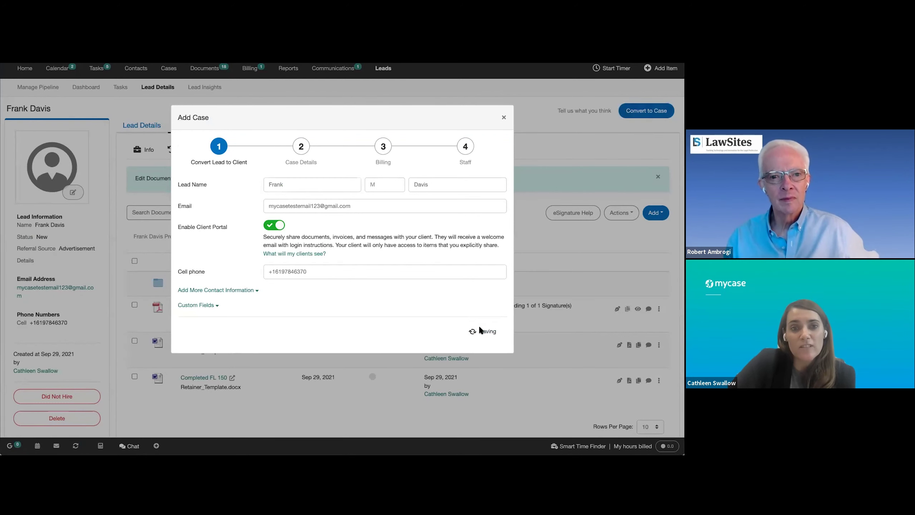
{"action": "scroll", "coordinate": [422, 256], "scroll_direction": "down", "scroll_amount": 2}
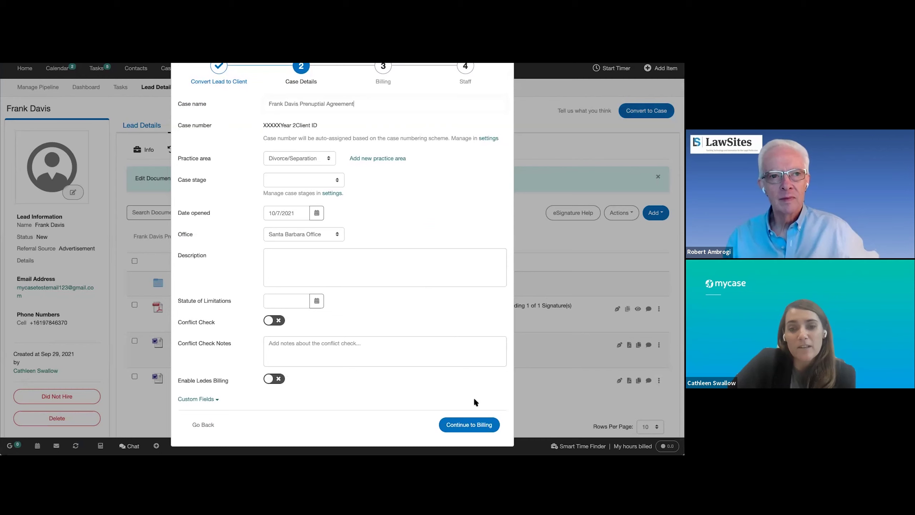
{"action": "left_click", "coordinate": [481, 425]}
{"action": "left_click", "coordinate": [333, 217]}
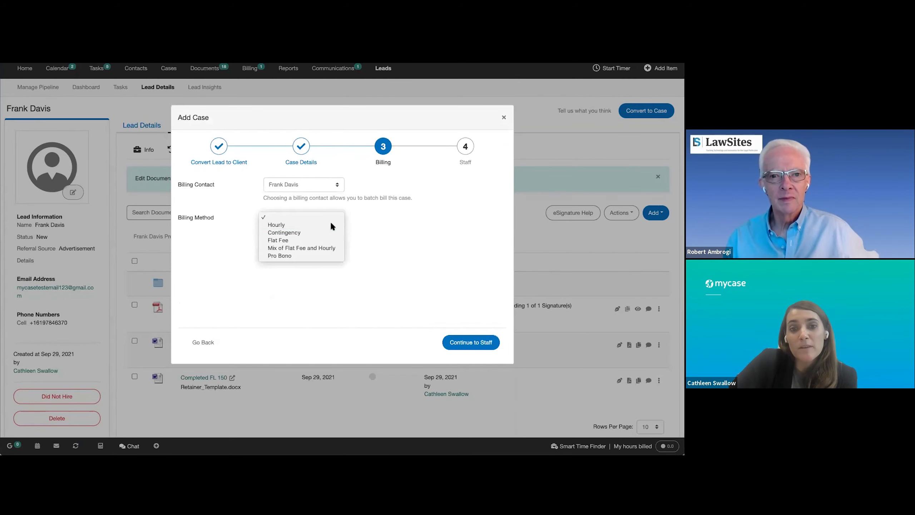
{"action": "left_click", "coordinate": [332, 224]}
{"action": "left_click", "coordinate": [480, 343]}
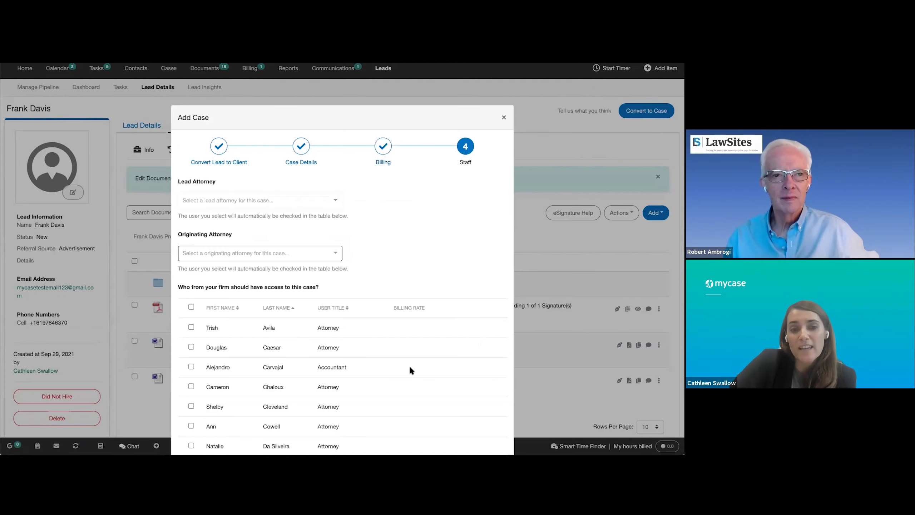
{"action": "scroll", "coordinate": [408, 364], "scroll_direction": "down", "scroll_amount": 15}
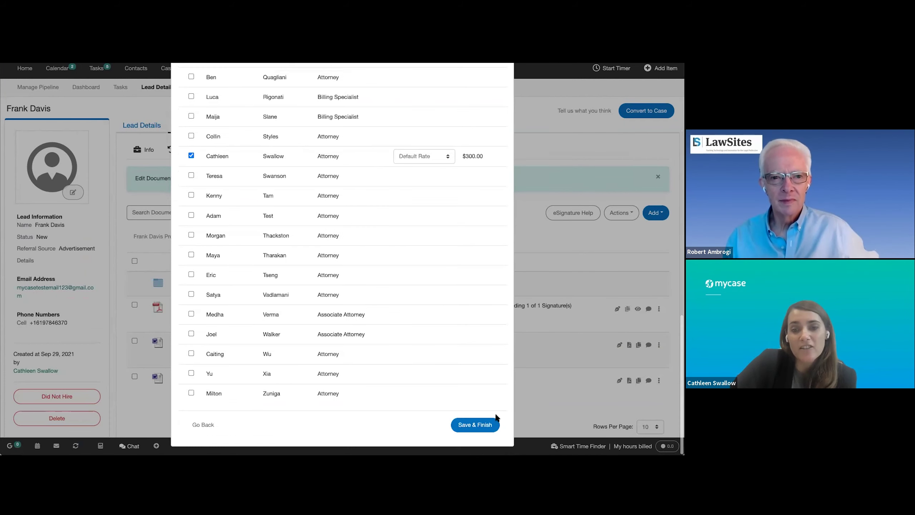
{"action": "left_click", "coordinate": [481, 426]}
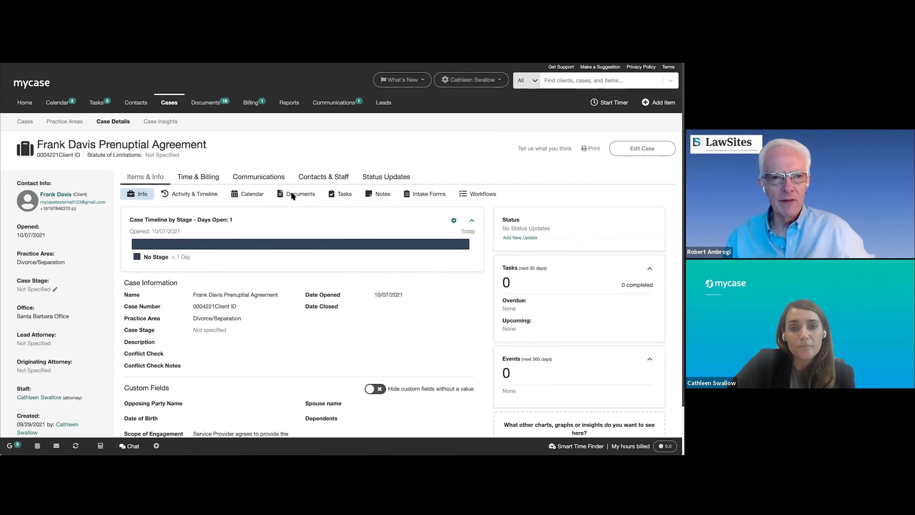
Go to Communications > Text Messages to view the client's appointment reminder thread.
{"action": "scroll", "coordinate": [292, 195], "scroll_direction": "down", "scroll_amount": 1}
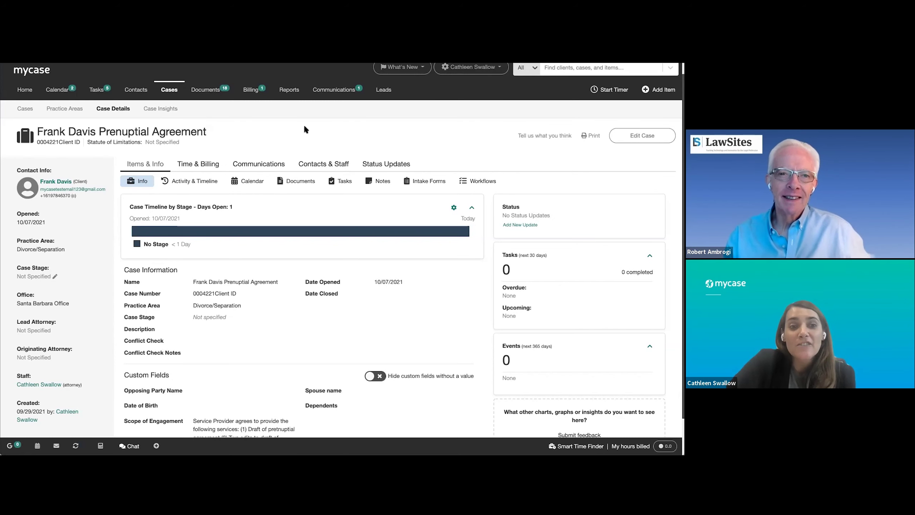
{"action": "scroll", "coordinate": [305, 130], "scroll_direction": "up", "scroll_amount": 1}
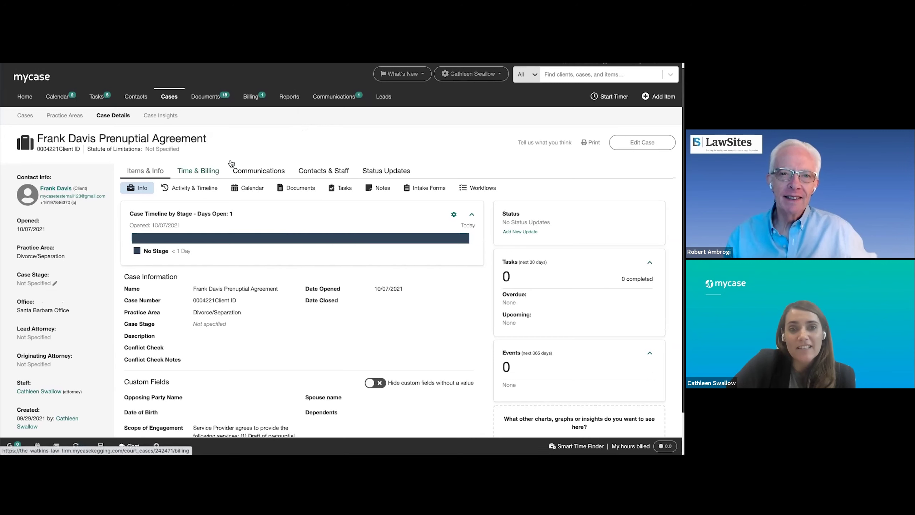
{"action": "mouse_move", "coordinate": [334, 105]}
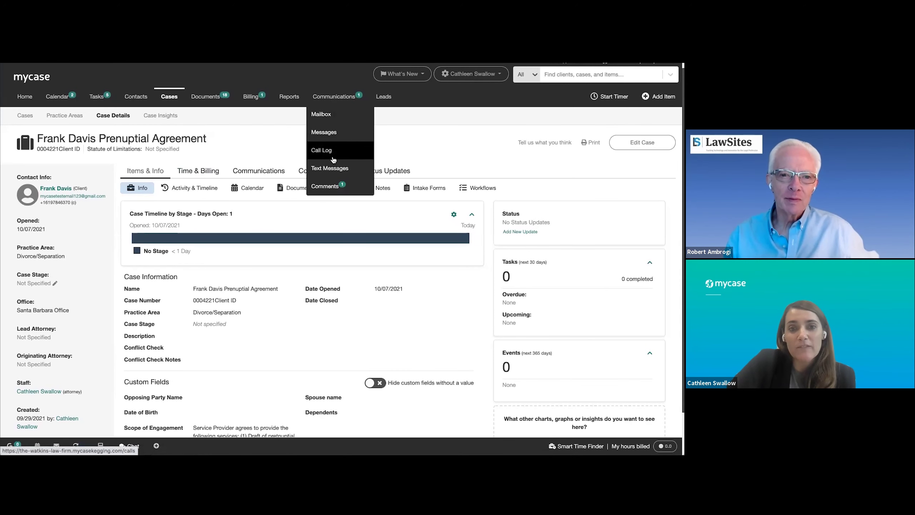
{"action": "left_click", "coordinate": [331, 168]}
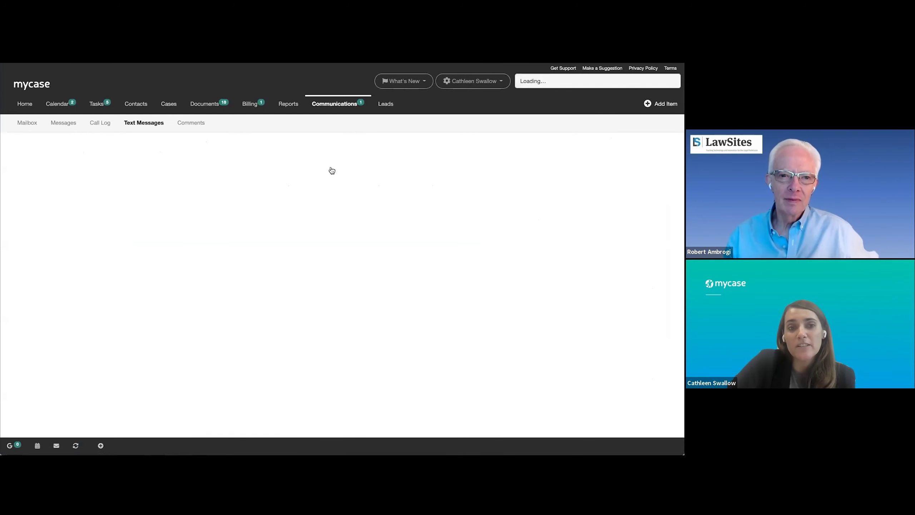
{"action": "scroll", "coordinate": [274, 245], "scroll_direction": "down", "scroll_amount": 2}
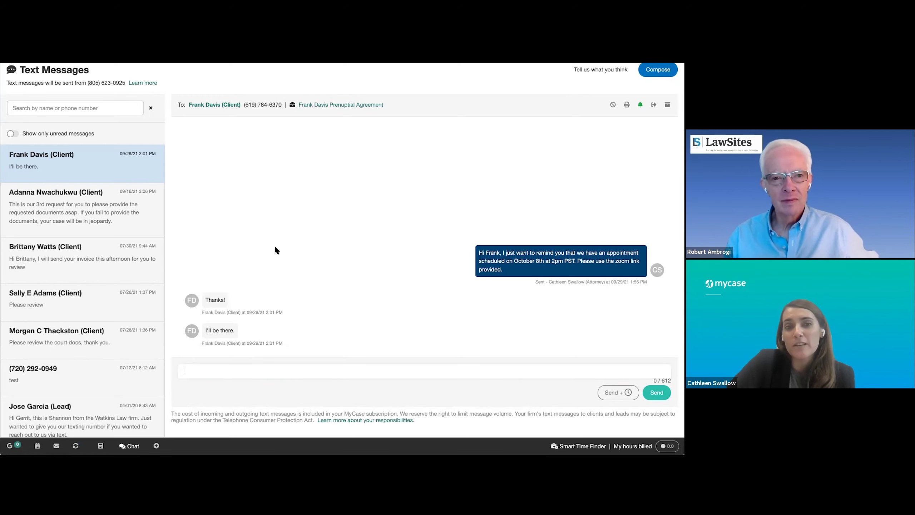
{"action": "scroll", "coordinate": [355, 286], "scroll_direction": "down", "scroll_amount": 1}
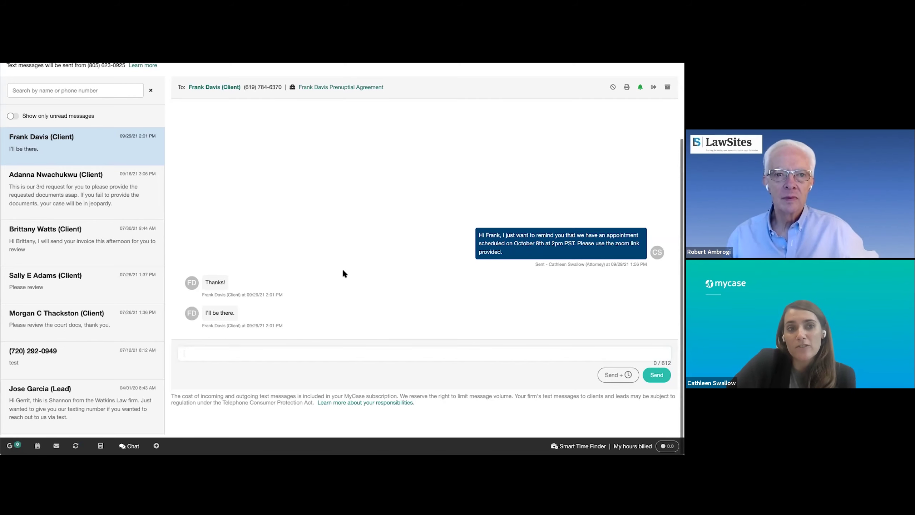
{"action": "scroll", "coordinate": [342, 267], "scroll_direction": "up", "scroll_amount": 1}
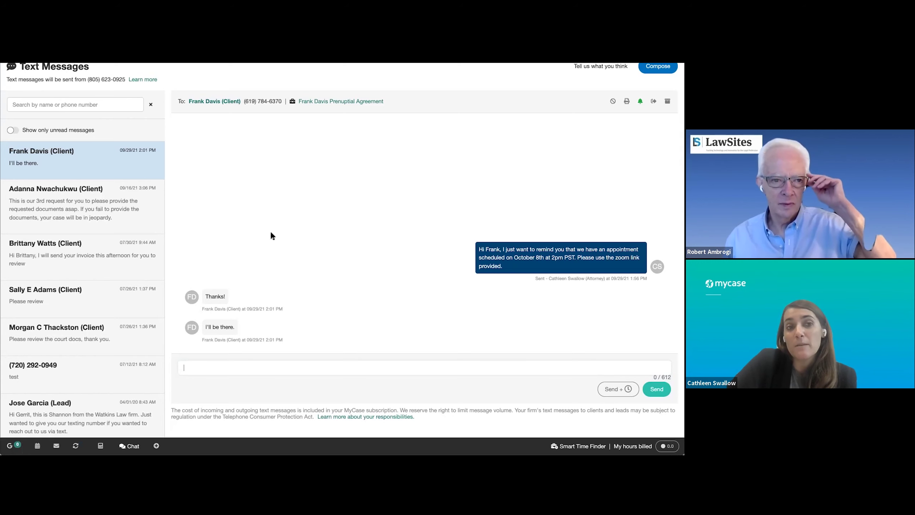
{"action": "scroll", "coordinate": [271, 234], "scroll_direction": "down", "scroll_amount": 1}
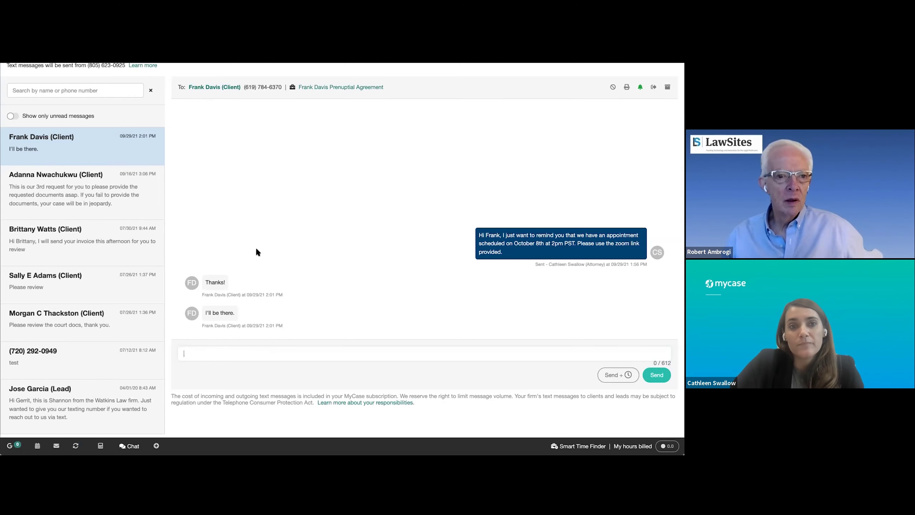
{"action": "scroll", "coordinate": [257, 249], "scroll_direction": "up", "scroll_amount": 1}
{"action": "scroll", "coordinate": [257, 251], "scroll_direction": "up", "scroll_amount": 1}
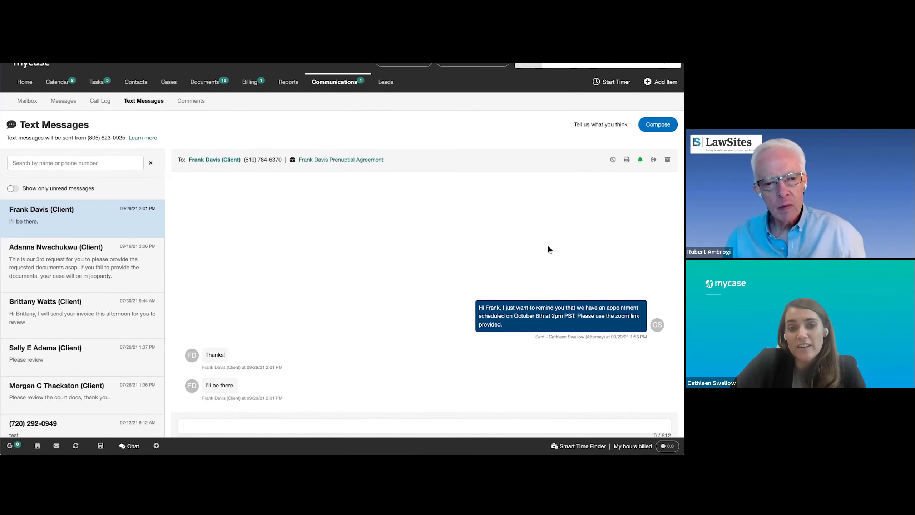
{"action": "scroll", "coordinate": [532, 299], "scroll_direction": "down", "scroll_amount": 1}
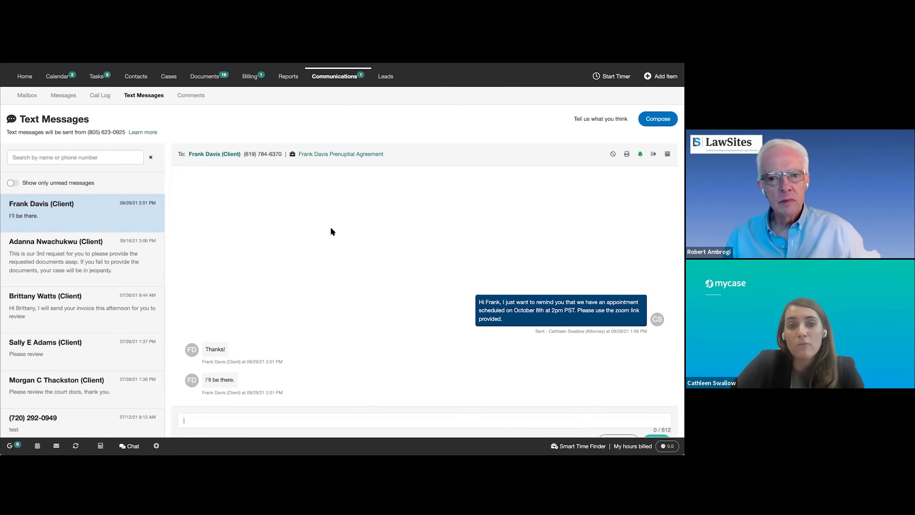
{"action": "scroll", "coordinate": [327, 266], "scroll_direction": "down", "scroll_amount": 1}
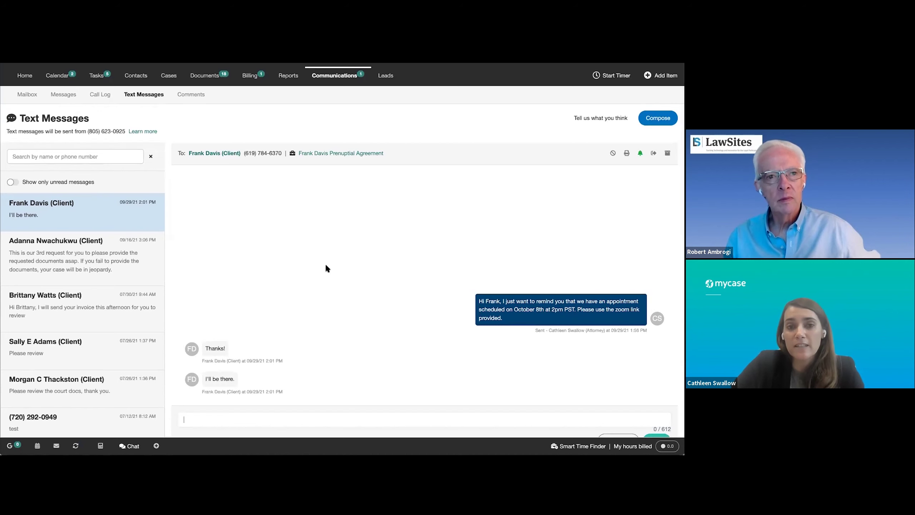
{"action": "scroll", "coordinate": [341, 289], "scroll_direction": "up", "scroll_amount": 1}
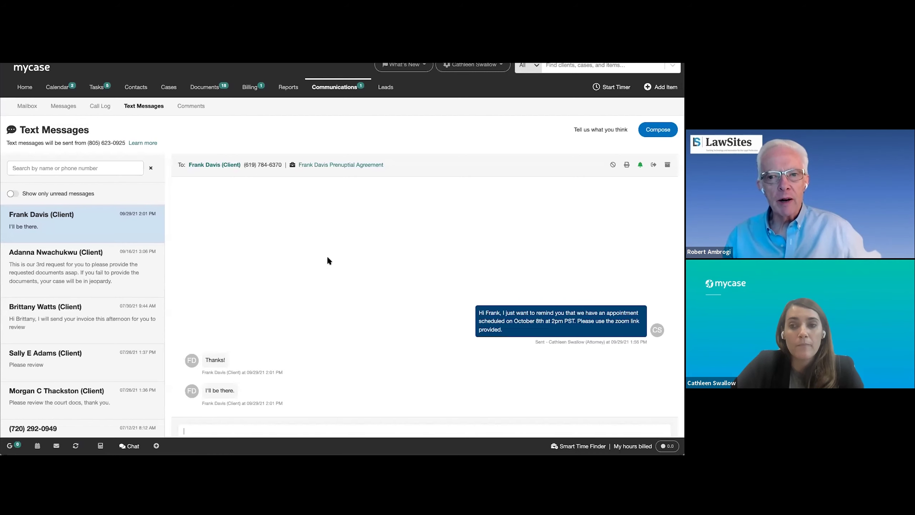
{"action": "scroll", "coordinate": [327, 258], "scroll_direction": "down", "scroll_amount": 1}
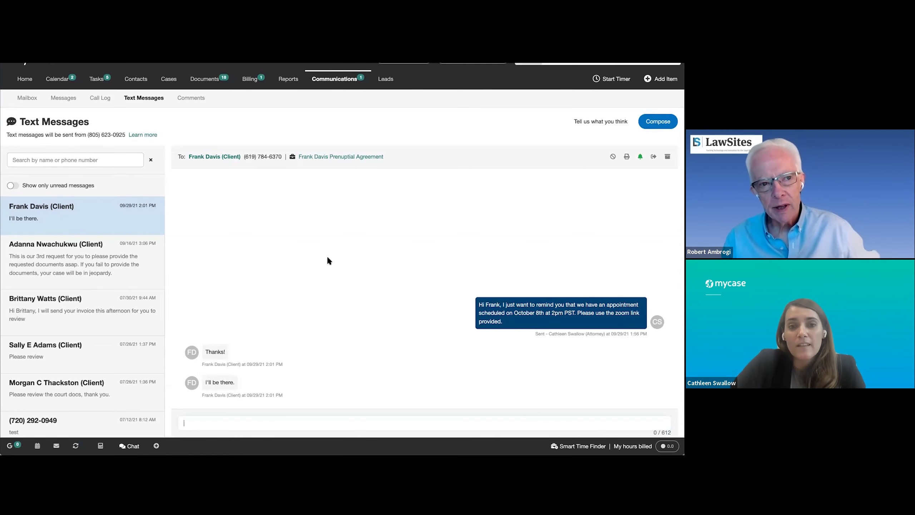
{"action": "scroll", "coordinate": [328, 260], "scroll_direction": "up", "scroll_amount": 2}
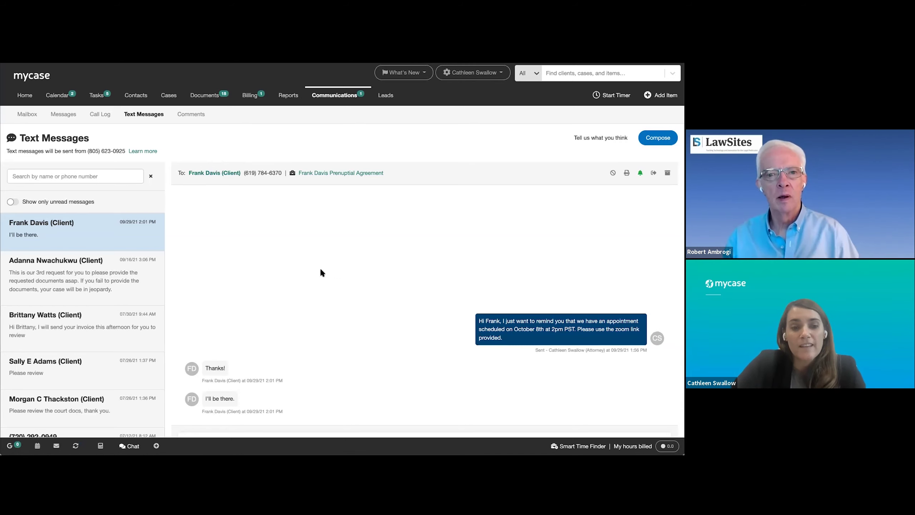
Browse firm chat's Firm Updates, Adams Civil Case and a colleague's direct messages, then close chat.
{"action": "left_click", "coordinate": [130, 445]}
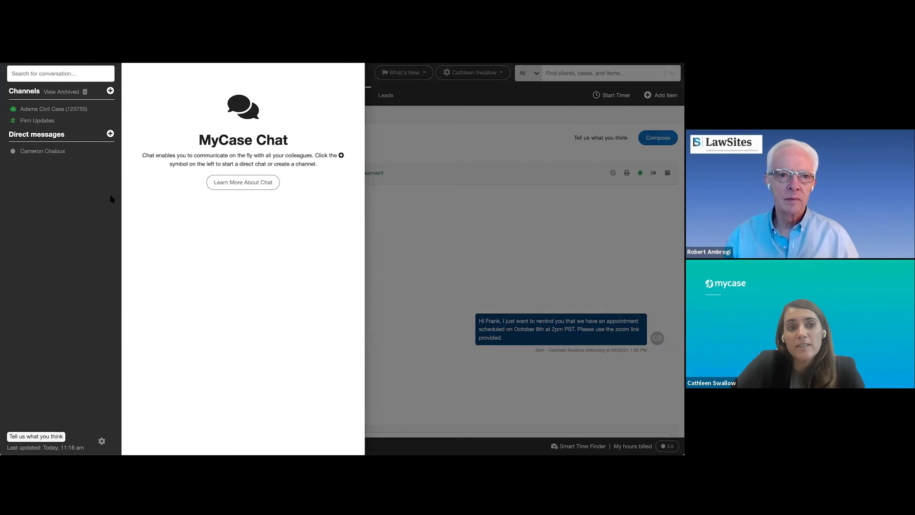
{"action": "left_click", "coordinate": [48, 121]}
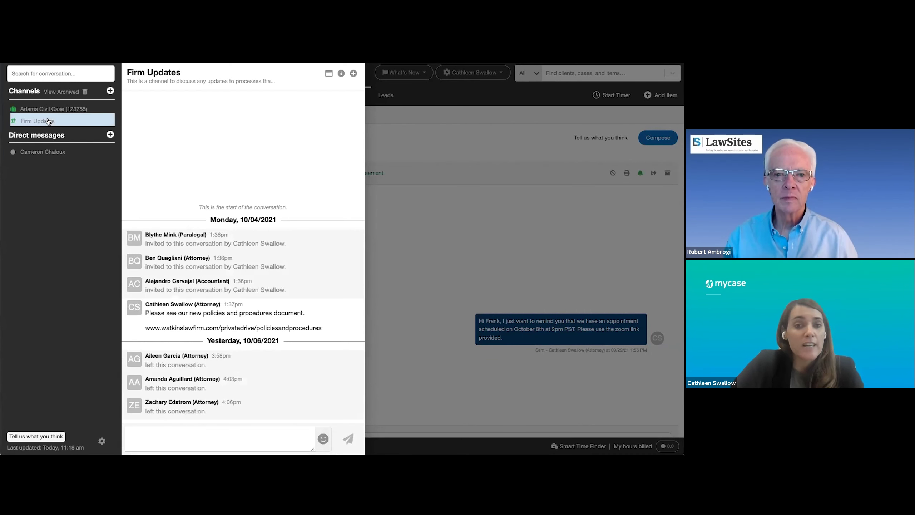
{"action": "left_click", "coordinate": [79, 111]}
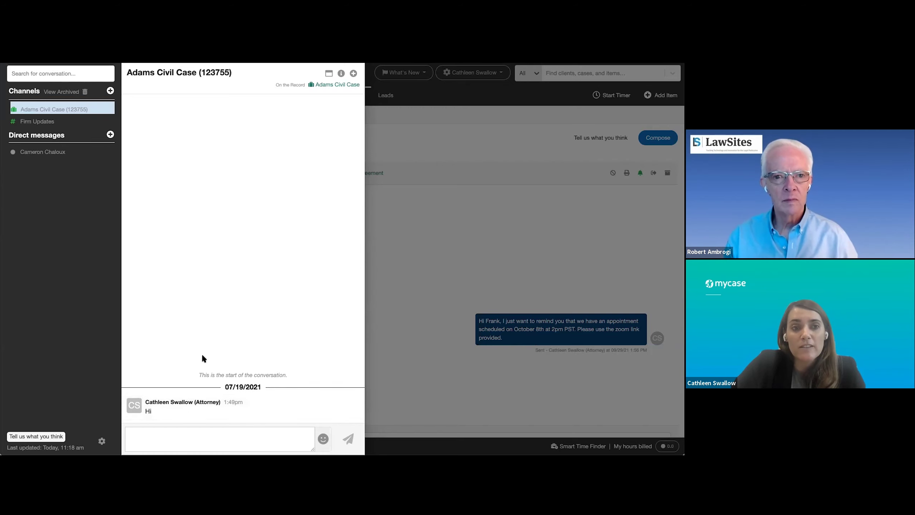
{"action": "left_click", "coordinate": [56, 154]}
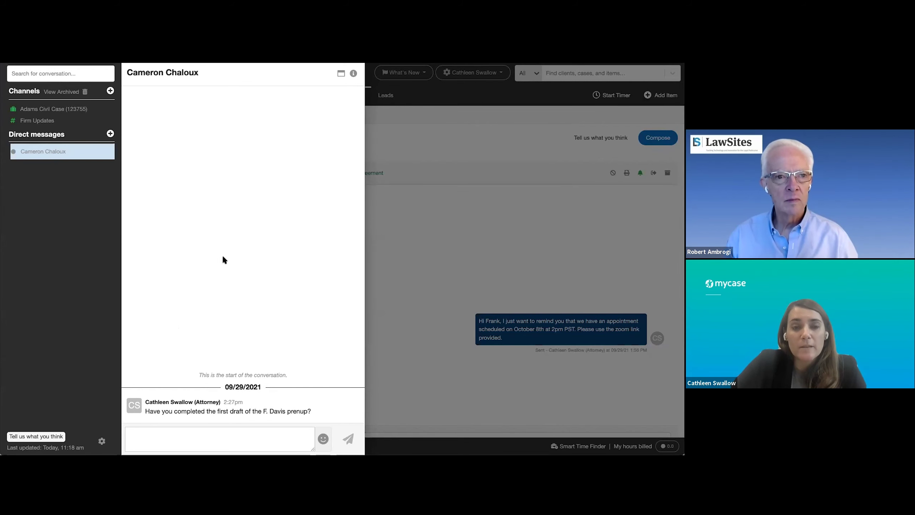
{"action": "left_click", "coordinate": [237, 439]}
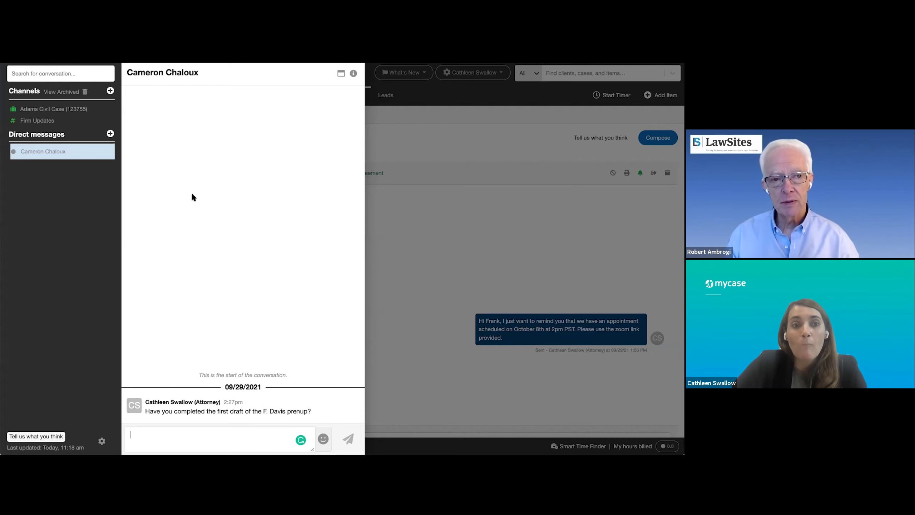
{"action": "left_click", "coordinate": [76, 110]}
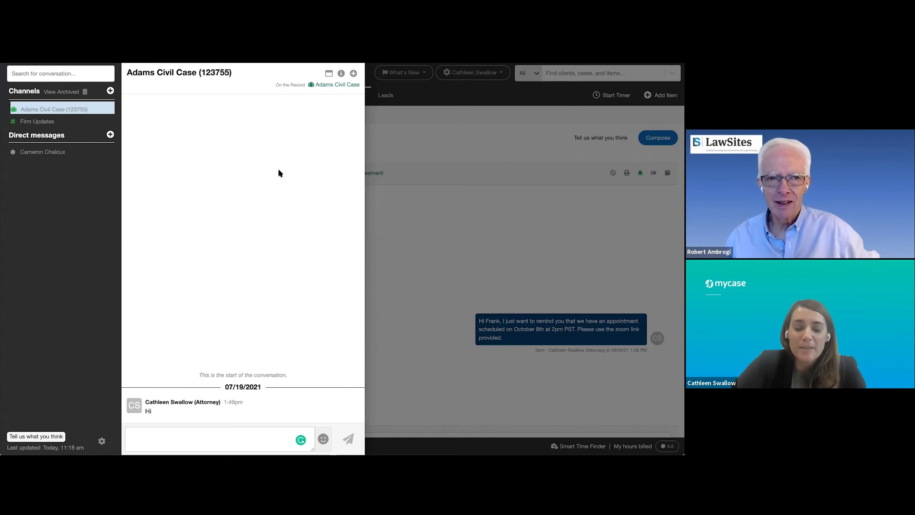
{"action": "left_click", "coordinate": [406, 238]}
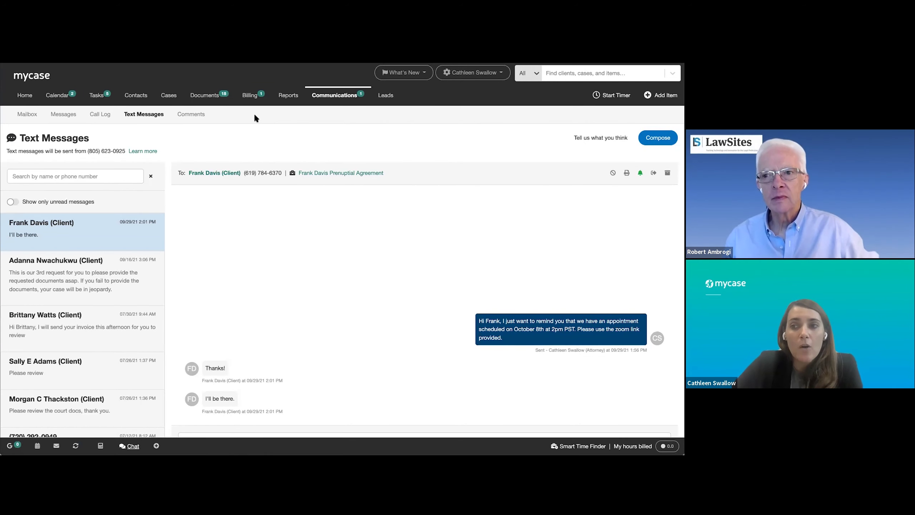
Search for the client by name, open their overdue invoice, and view the $46.00 weekly payment plan.
{"action": "left_click", "coordinate": [252, 101]}
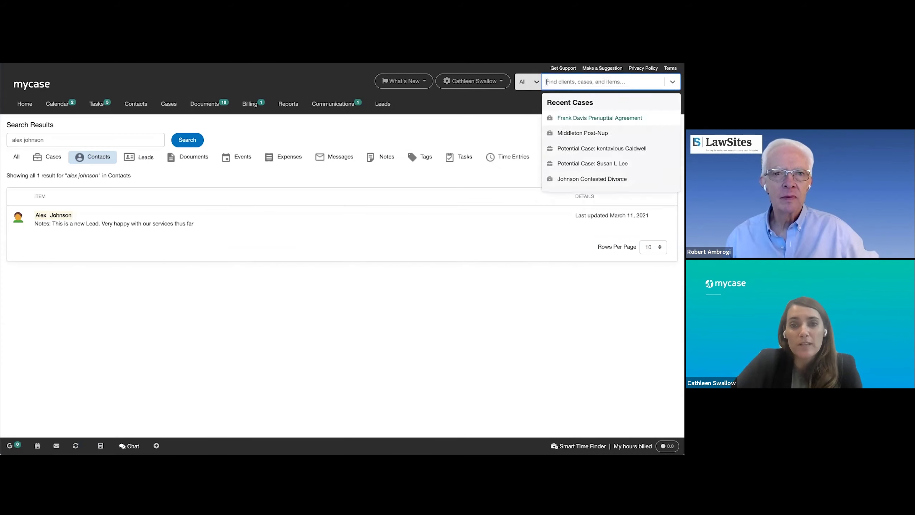
{"action": "type", "text": "alex"}
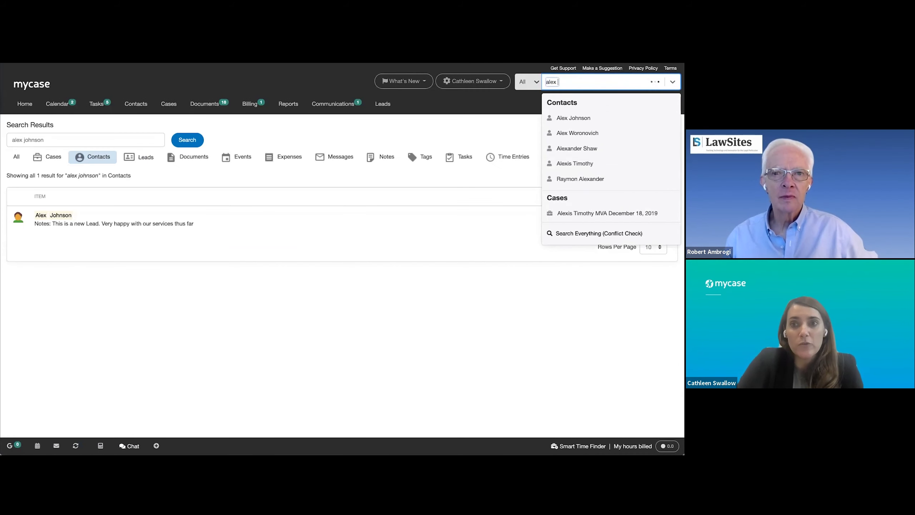
{"action": "left_click", "coordinate": [573, 118]}
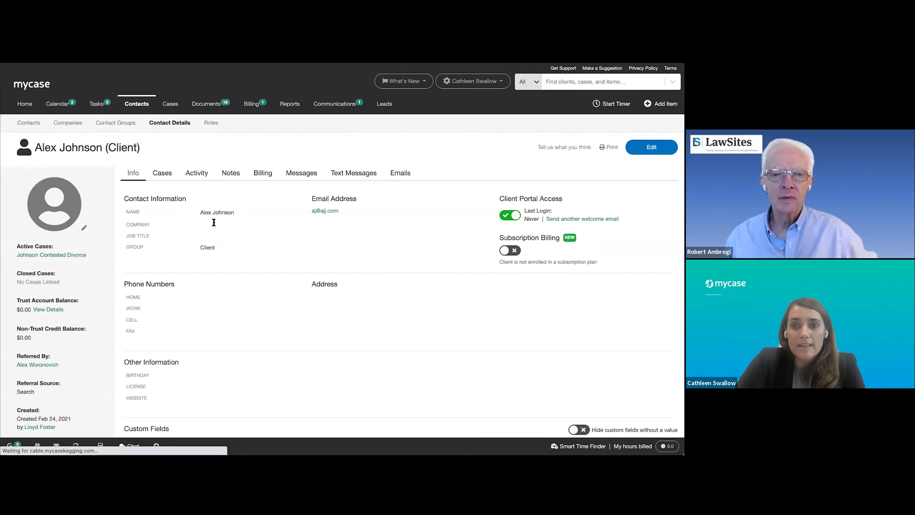
{"action": "left_click", "coordinate": [258, 174]}
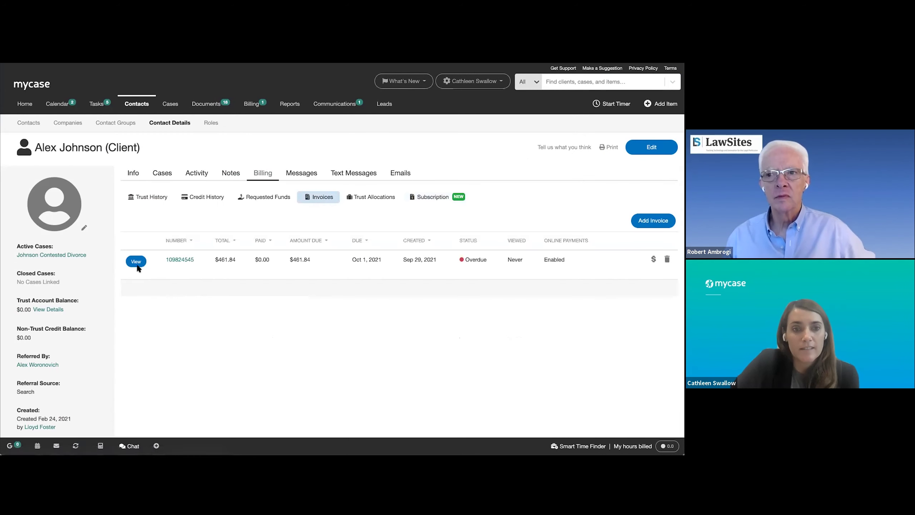
{"action": "left_click", "coordinate": [181, 261]}
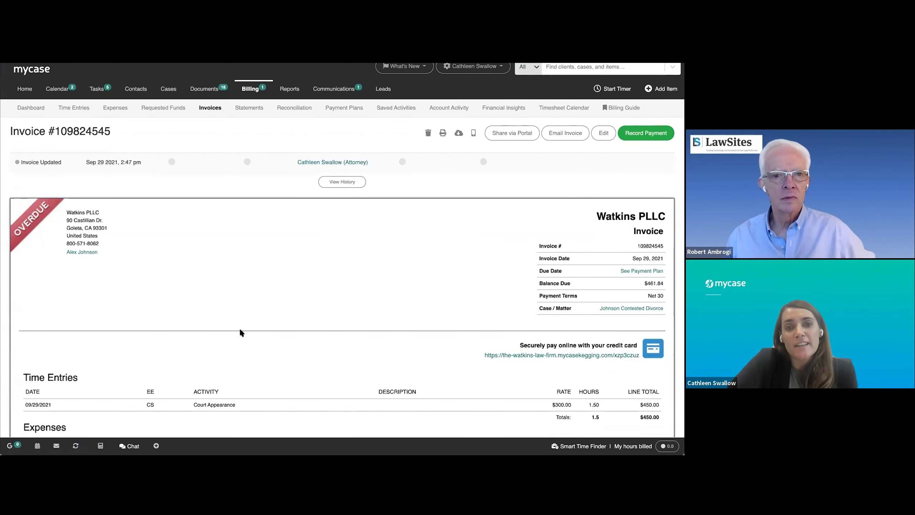
{"action": "scroll", "coordinate": [240, 330], "scroll_direction": "down", "scroll_amount": 1}
{"action": "scroll", "coordinate": [240, 331], "scroll_direction": "down", "scroll_amount": 3}
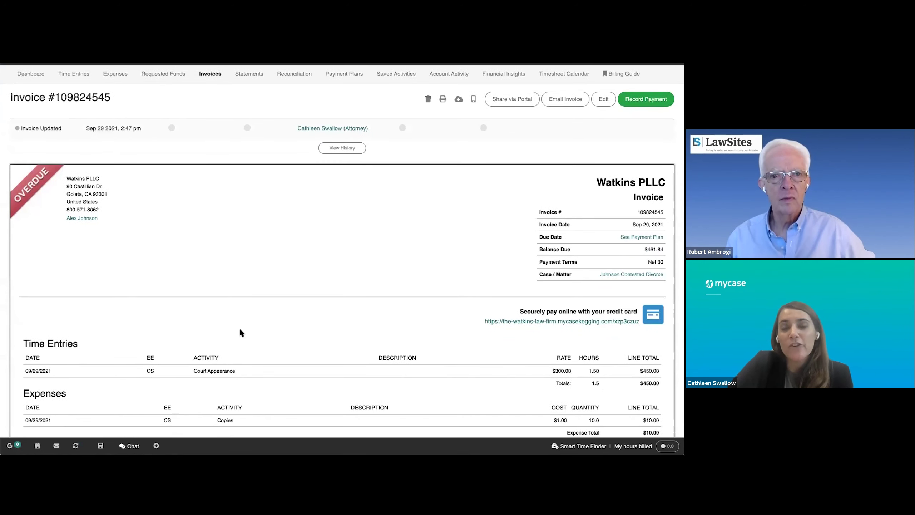
{"action": "scroll", "coordinate": [241, 332], "scroll_direction": "down", "scroll_amount": 3}
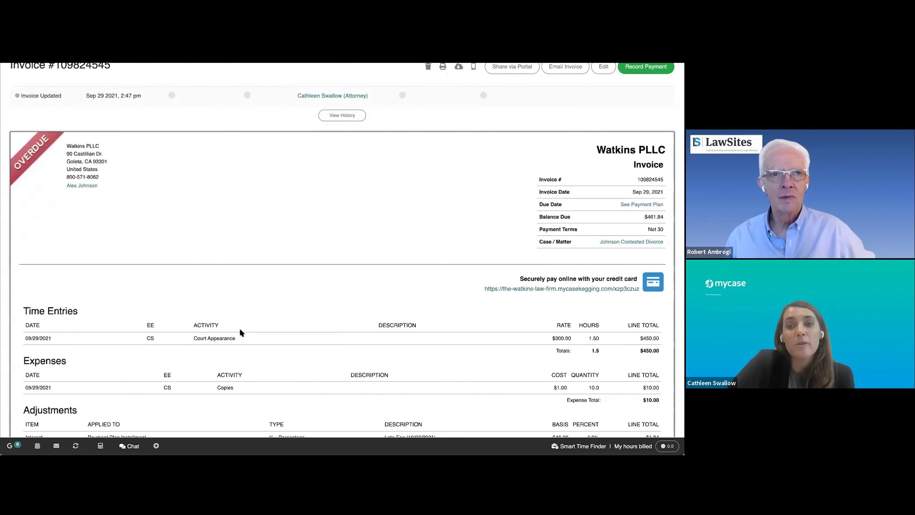
{"action": "scroll", "coordinate": [241, 332], "scroll_direction": "down", "scroll_amount": 2}
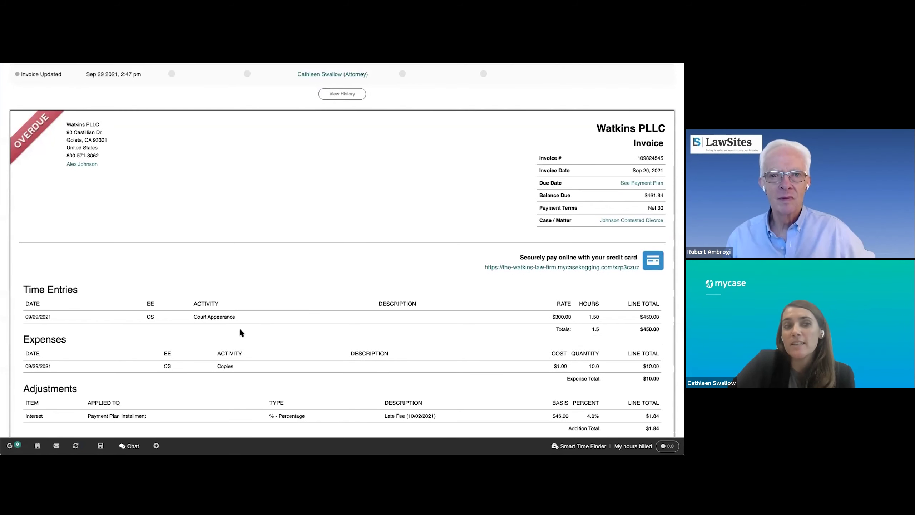
{"action": "scroll", "coordinate": [240, 330], "scroll_direction": "down", "scroll_amount": 10}
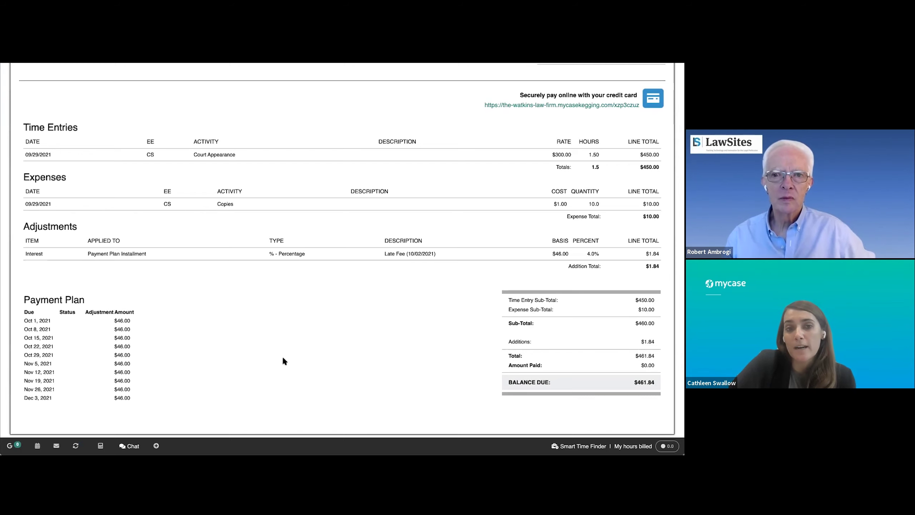
Scroll back to the invoice top and switch to the Gray Law Group website homepage.
{"action": "scroll", "coordinate": [283, 358], "scroll_direction": "up", "scroll_amount": 2}
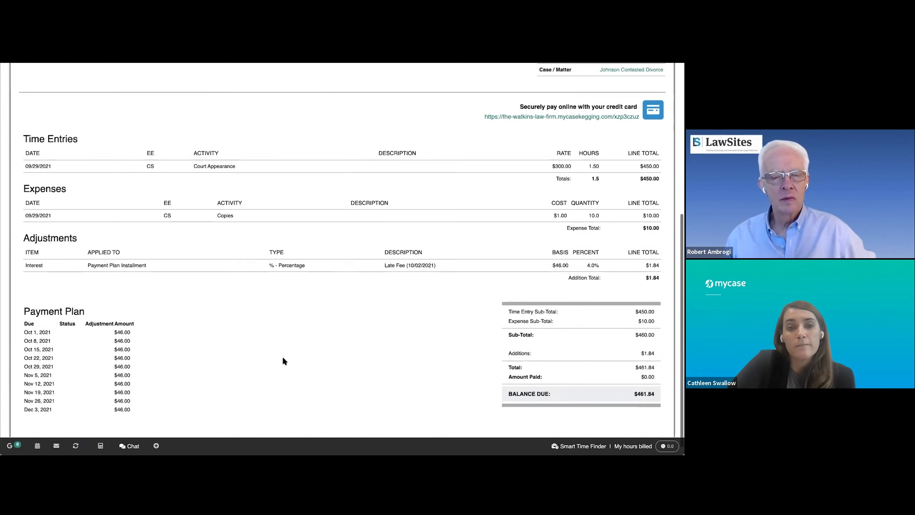
{"action": "scroll", "coordinate": [283, 358], "scroll_direction": "up", "scroll_amount": 5}
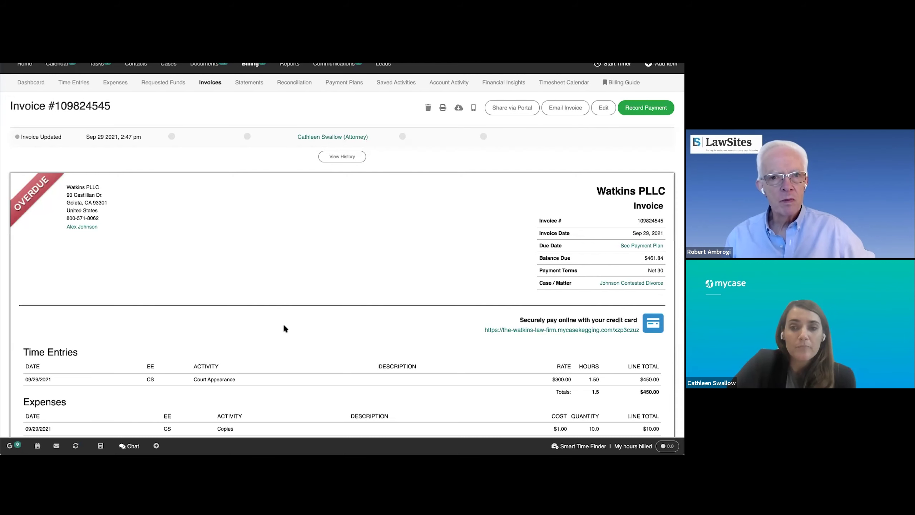
{"action": "scroll", "coordinate": [387, 355], "scroll_direction": "up", "scroll_amount": 1}
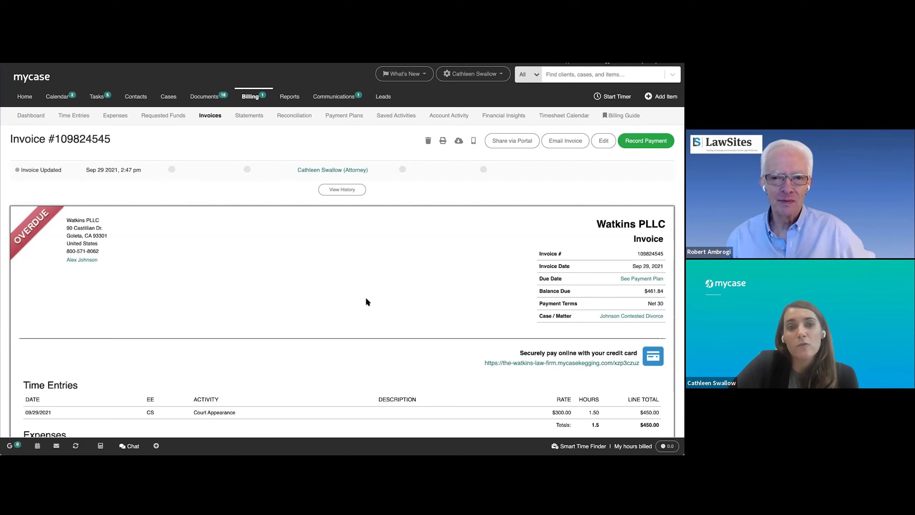
{"action": "scroll", "coordinate": [366, 299], "scroll_direction": "down", "scroll_amount": 1}
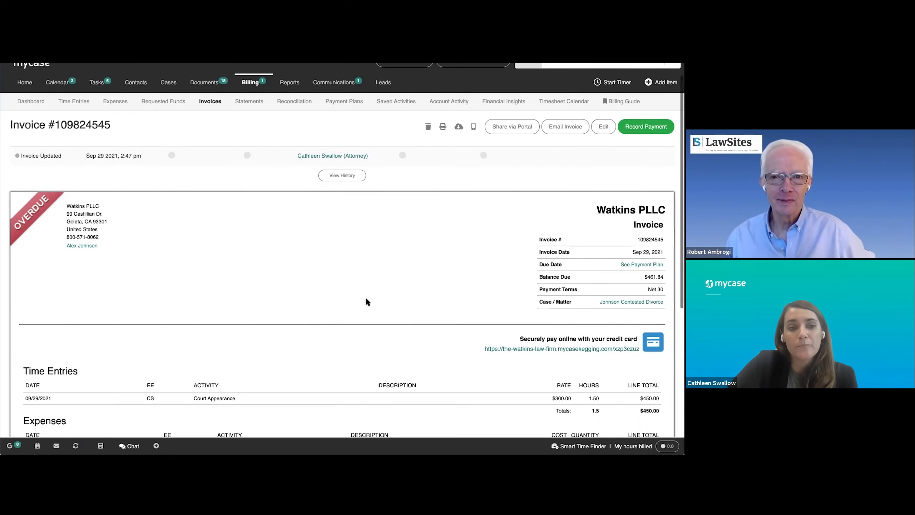
{"action": "scroll", "coordinate": [365, 301], "scroll_direction": "up", "scroll_amount": 1}
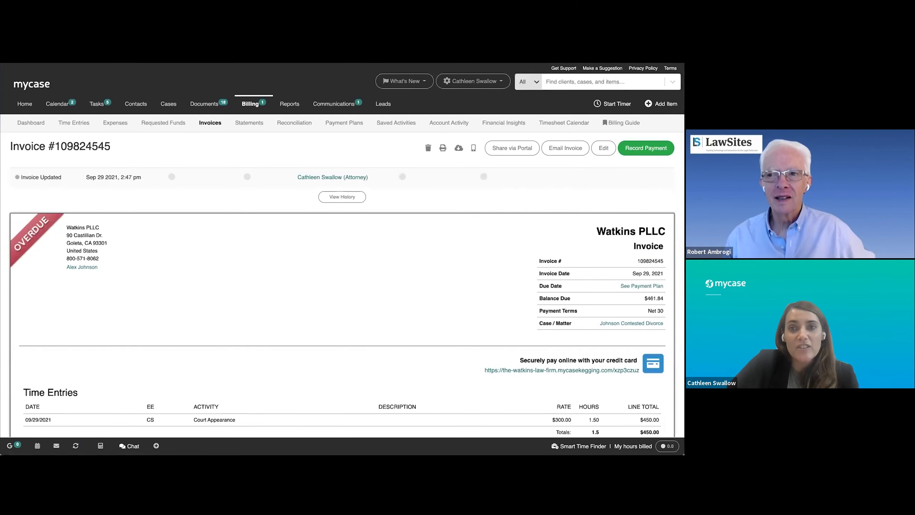
{"action": "key", "text": "alt+Tab"}
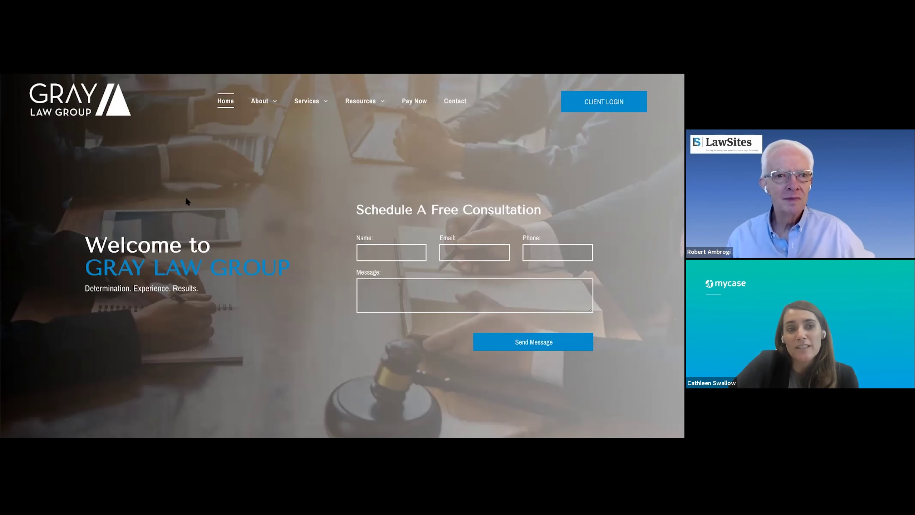
Open Gray Law Group's Make Payment page via Pay Now and enter 1,500.00 as the amount.
{"action": "left_click", "coordinate": [415, 102]}
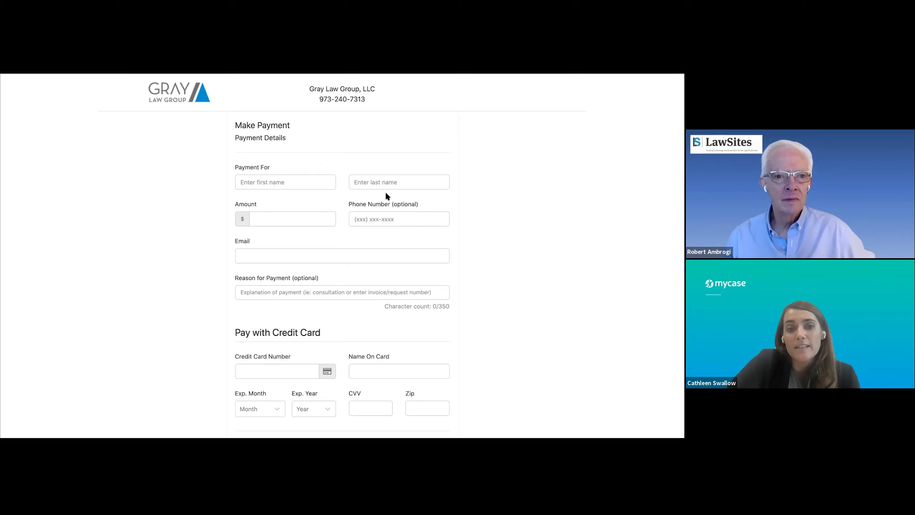
{"action": "left_click", "coordinate": [266, 218]}
{"action": "left_click", "coordinate": [266, 238]}
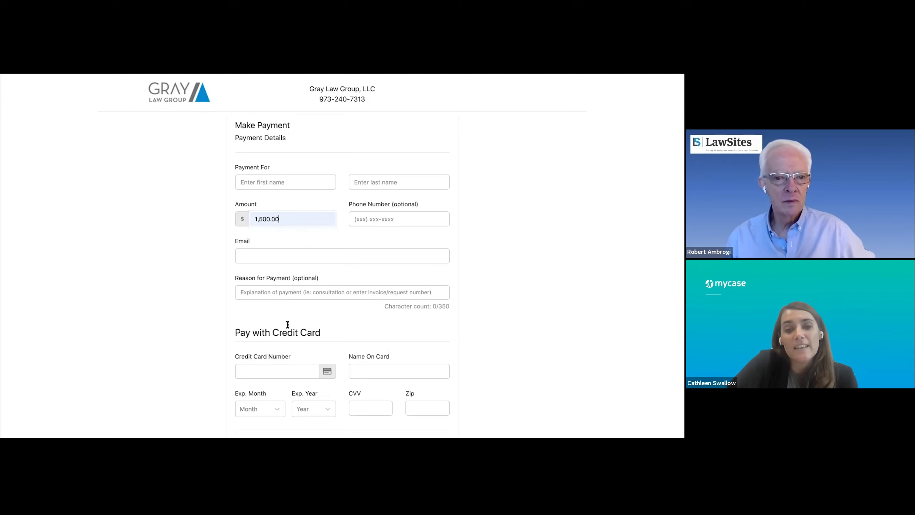
{"action": "scroll", "coordinate": [273, 326], "scroll_direction": "down", "scroll_amount": 3}
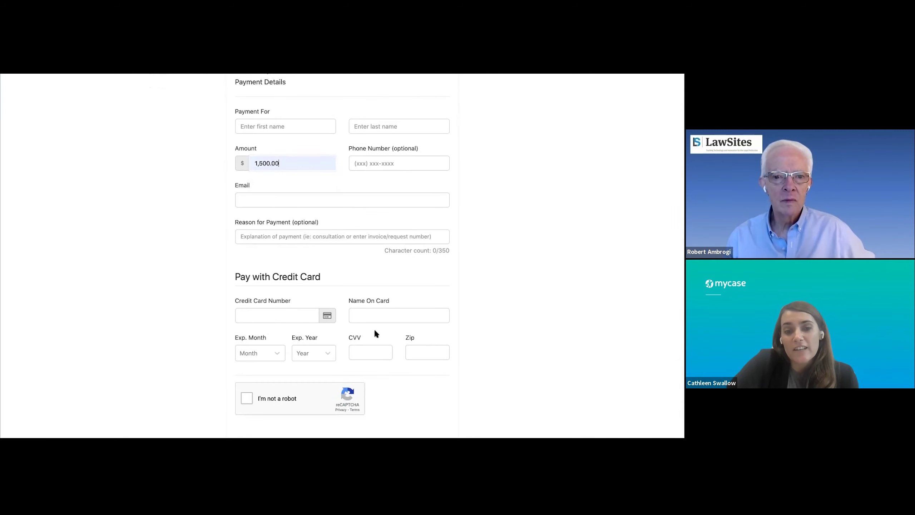
{"action": "scroll", "coordinate": [360, 346], "scroll_direction": "down", "scroll_amount": 1}
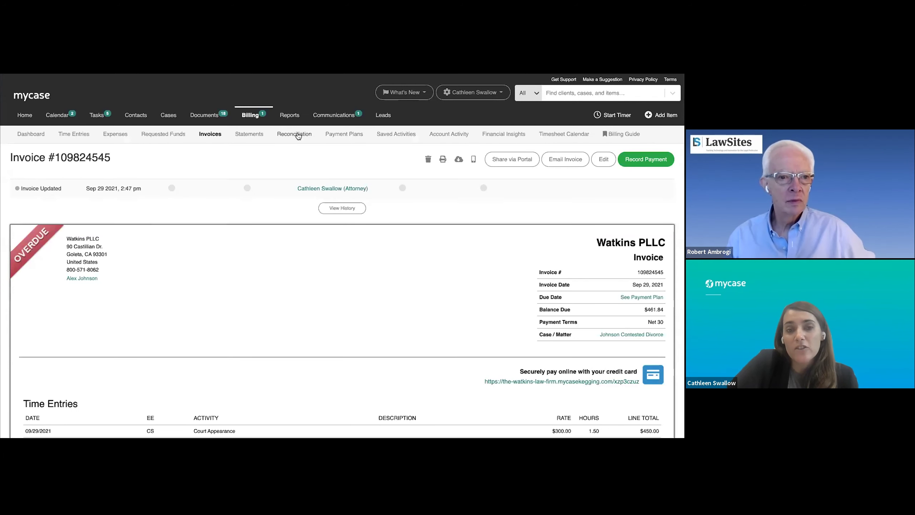
Open the Billing Reconciliation tab to view the unreconciled $111.00 Universal Payment Link payment.
{"action": "left_click", "coordinate": [298, 135]}
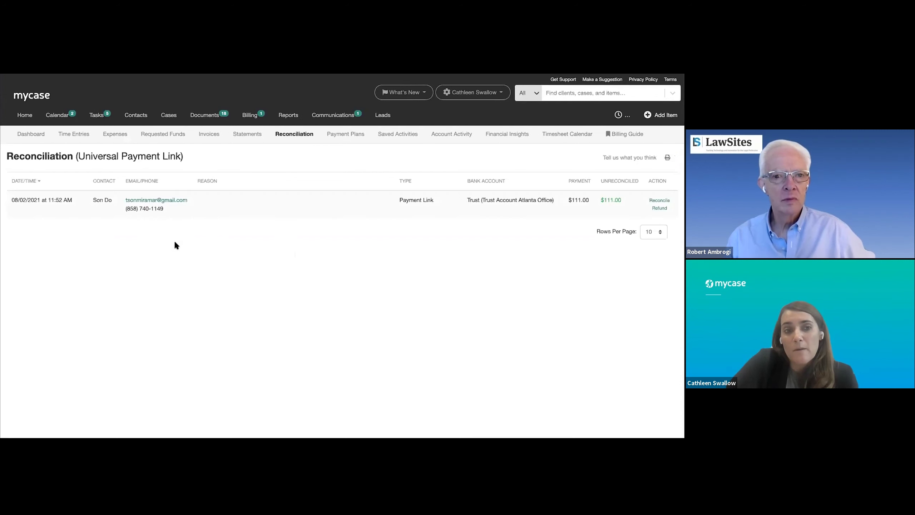